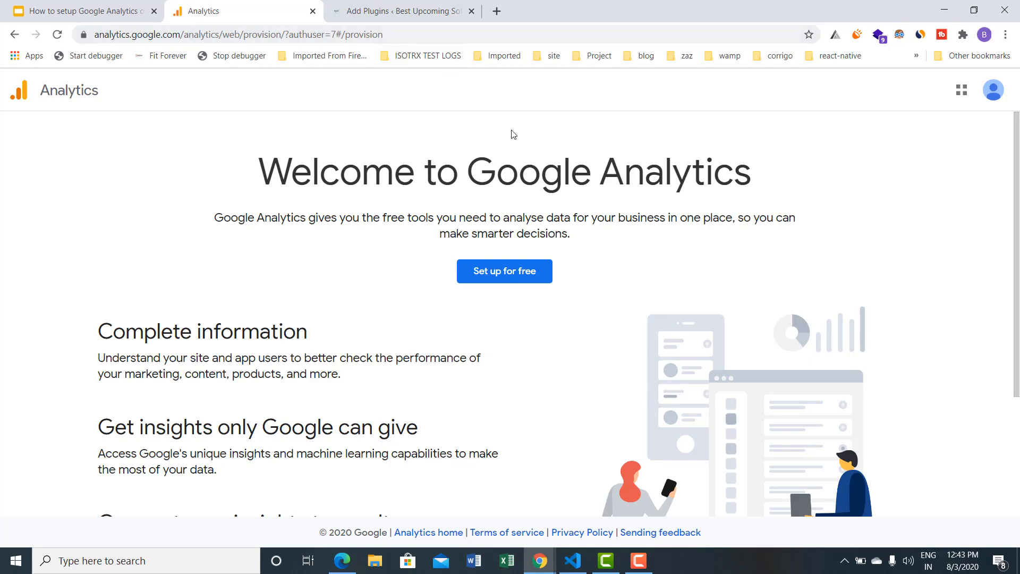
Search the web for "google analytics" in a new browser tab.
drag(266, 171, 767, 162)
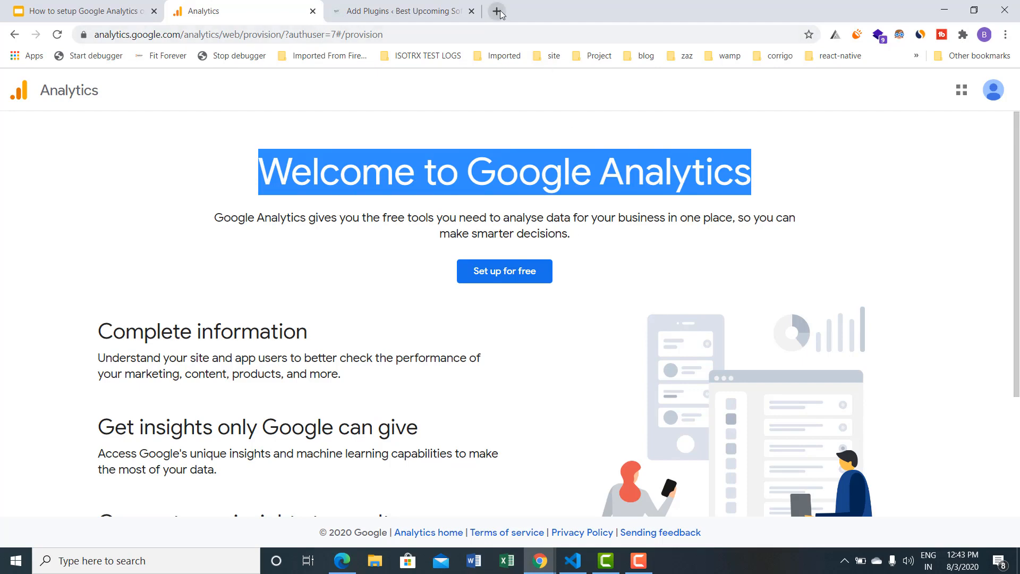
key(ctrl+t)
click(494, 34)
text(google)
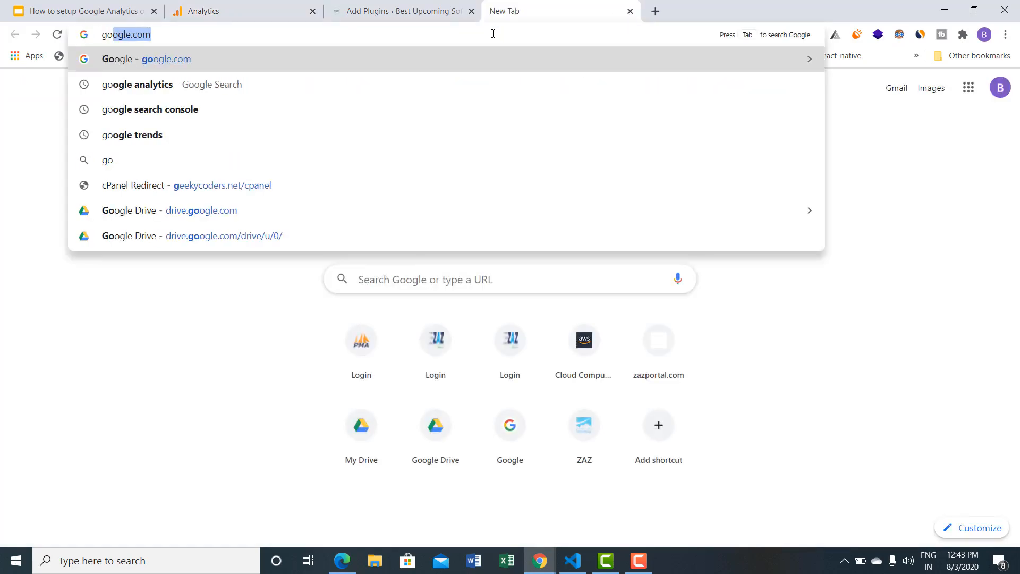
text( ana)
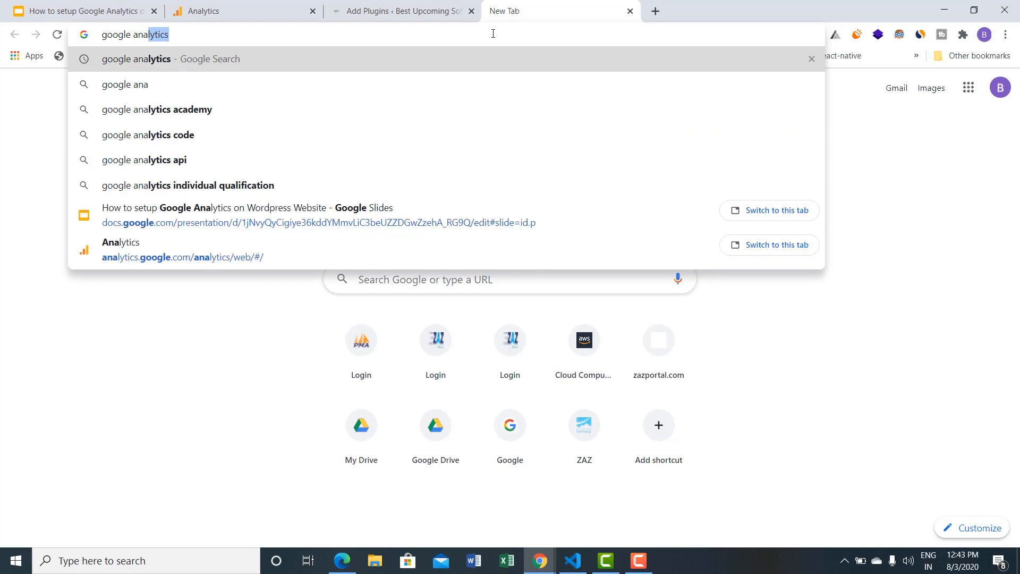
key(Return)
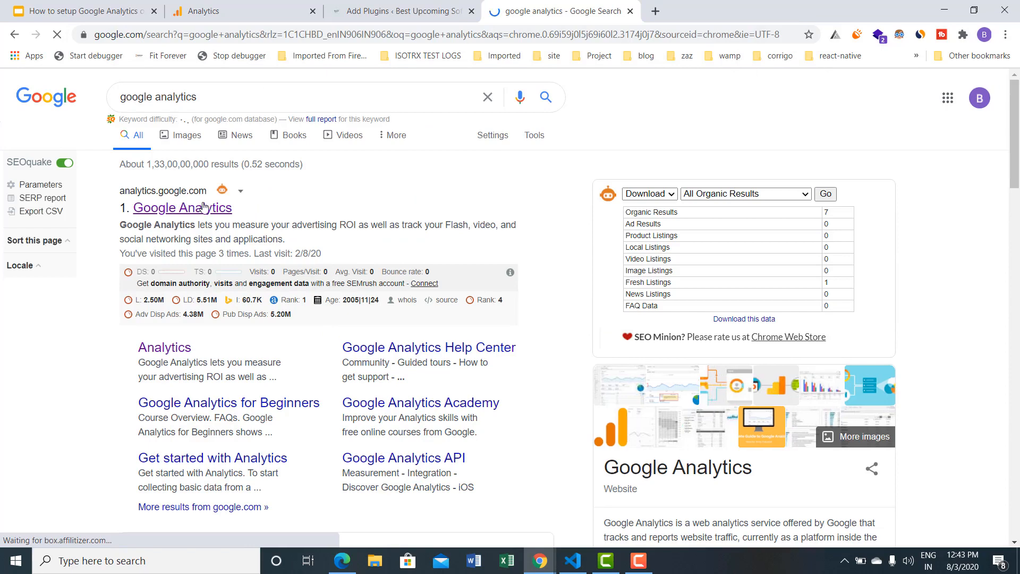
Return to the open Google Analytics welcome page and start the free account setup.
click(250, 12)
click(213, 106)
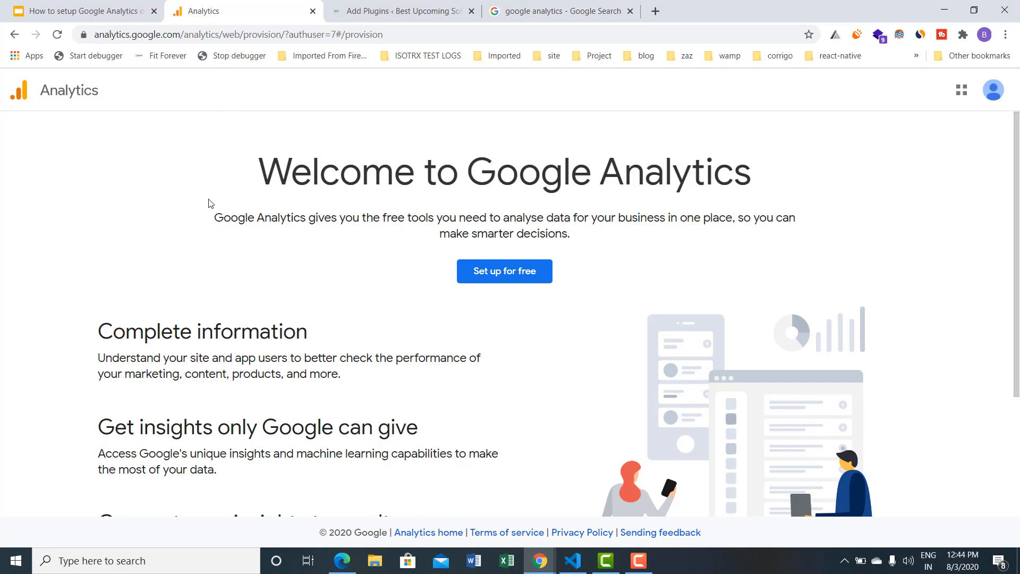
click(507, 276)
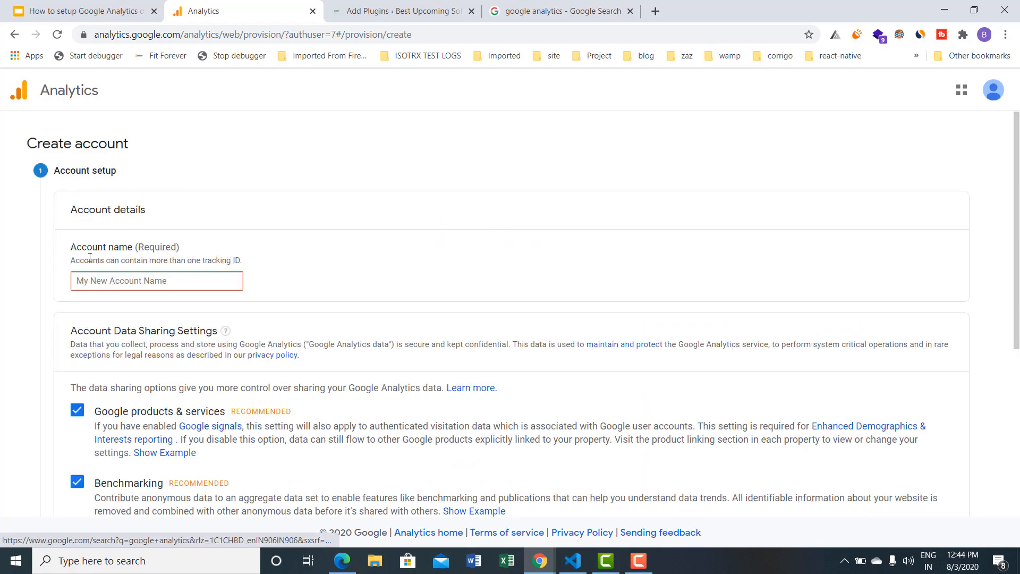
Name the new Analytics account "Upcoming Software".
drag(71, 248, 135, 251)
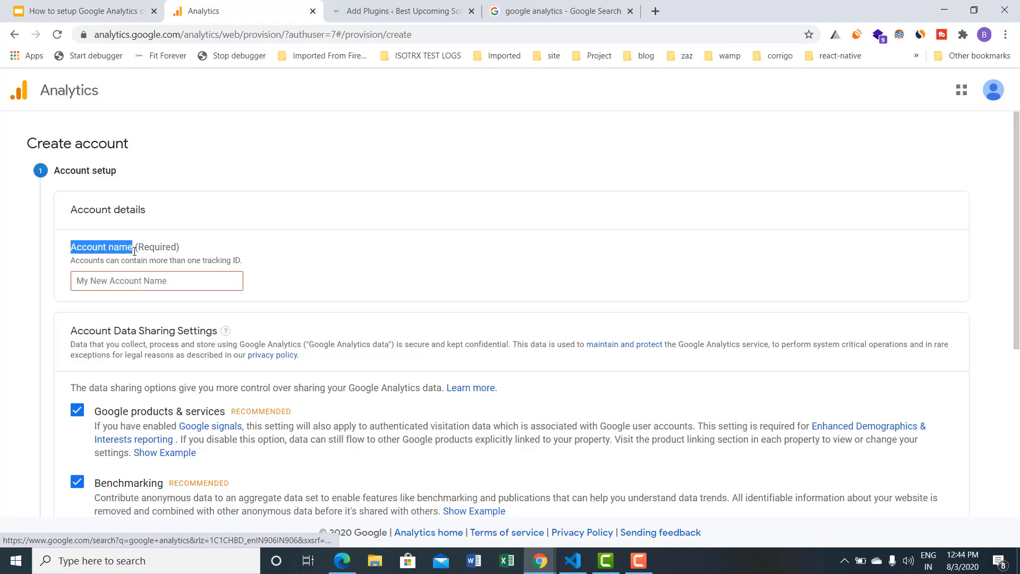
click(133, 277)
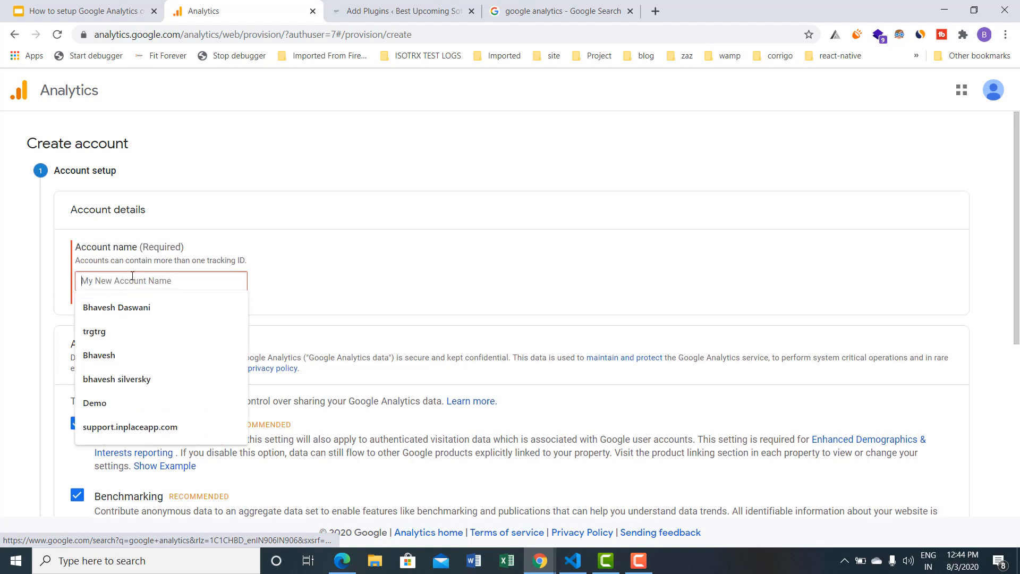
text(Upcom)
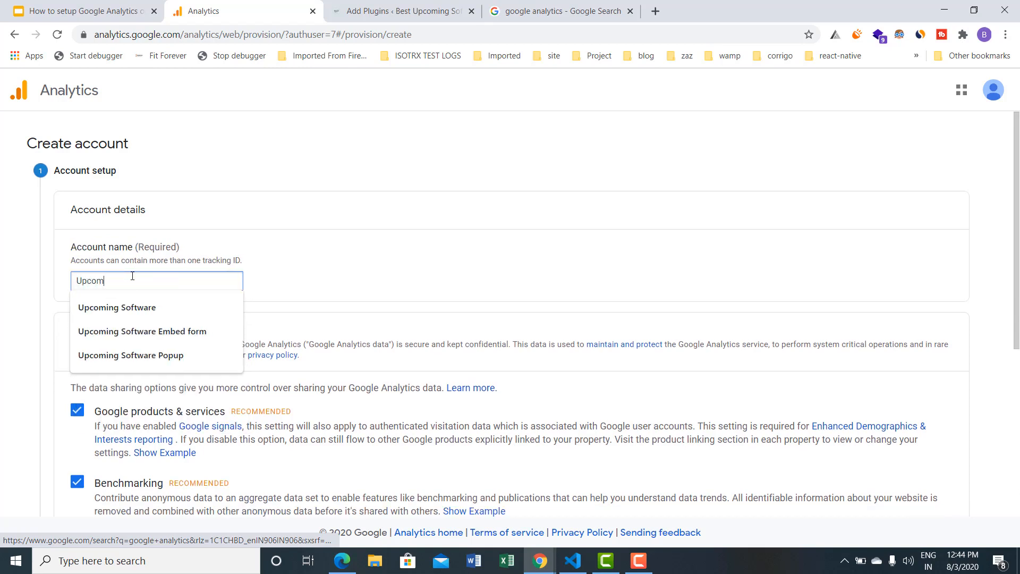
text(ing Software)
click(325, 270)
Review the account data sharing settings, keep all four recommended options enabled, and continue to the measurement choice.
scroll(324, 269, down, 3)
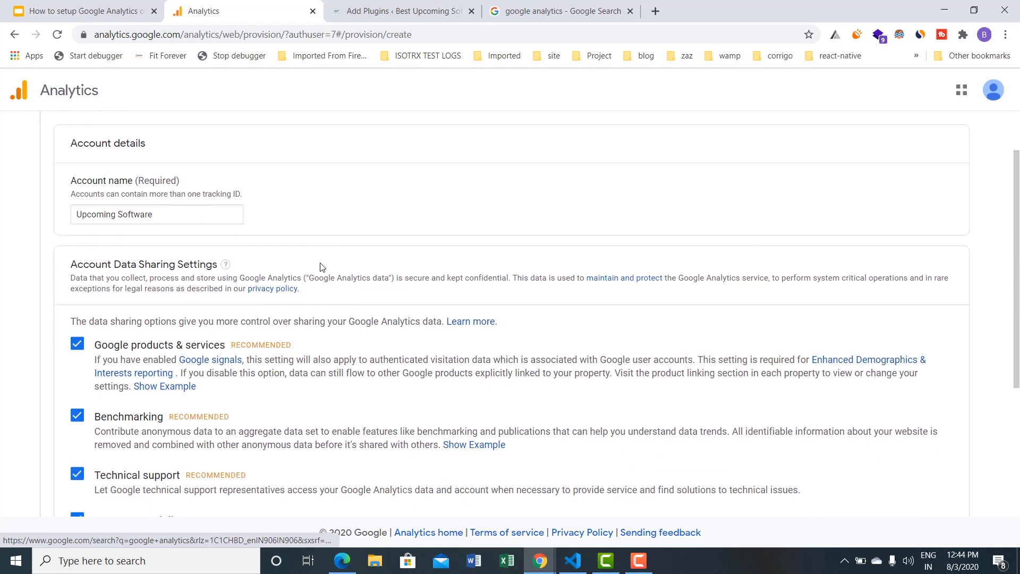
scroll(144, 238, down, 2)
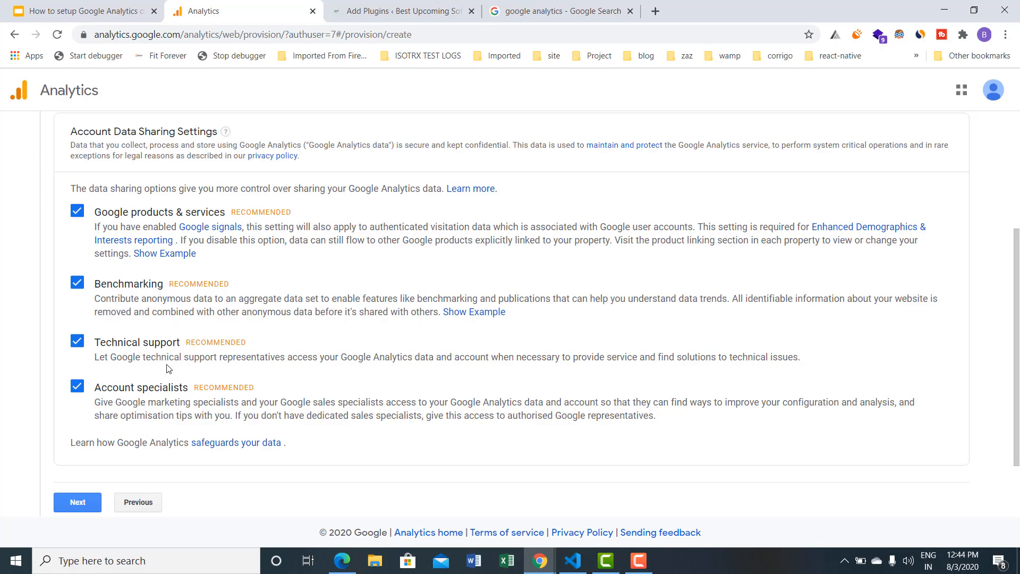
scroll(170, 369, down, 1)
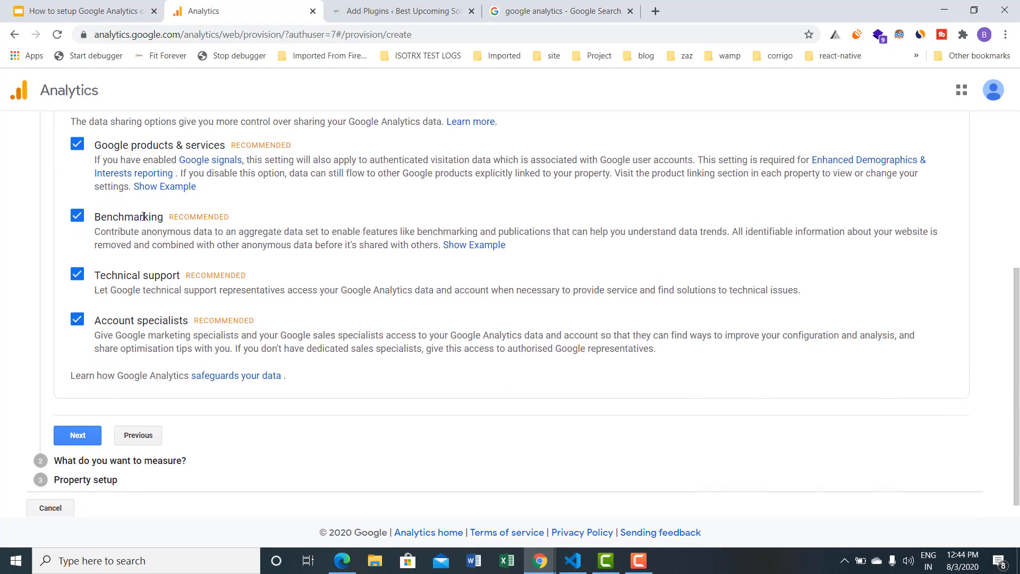
scroll(144, 216, down, 1)
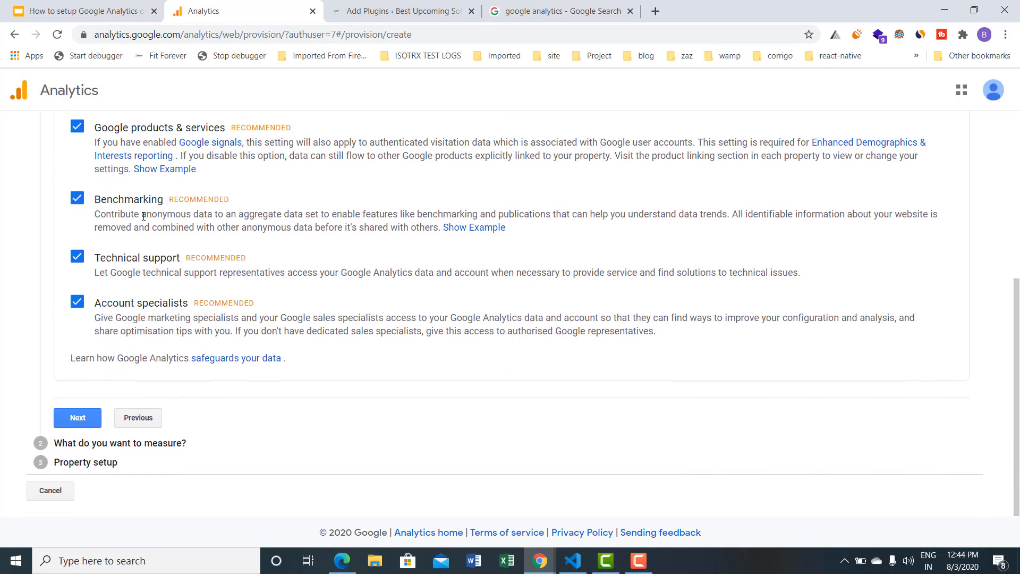
click(68, 420)
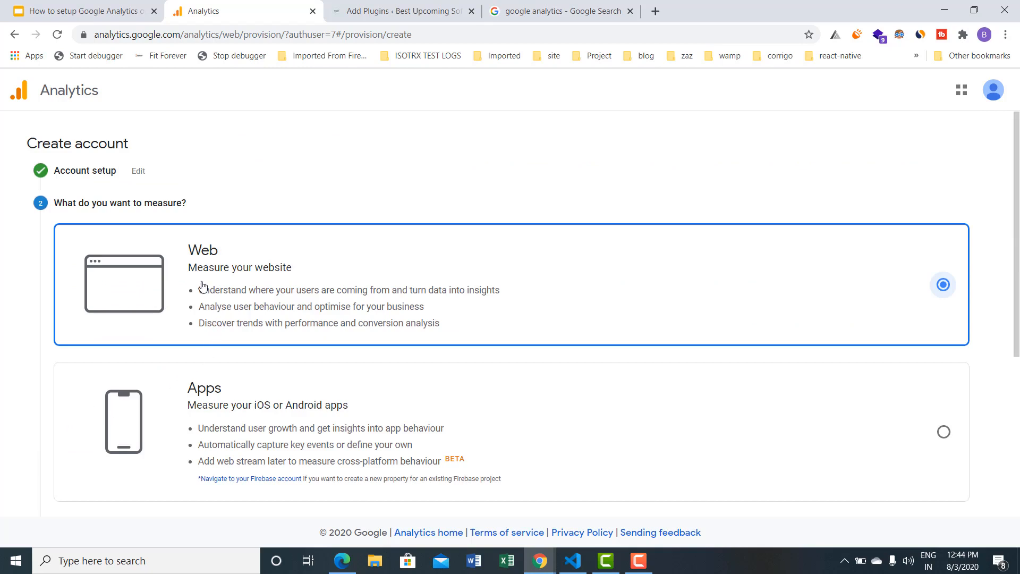
Review the measurement options, keep Web as what to measure, and continue to the property setup.
drag(55, 202, 181, 201)
scroll(180, 201, down, 1)
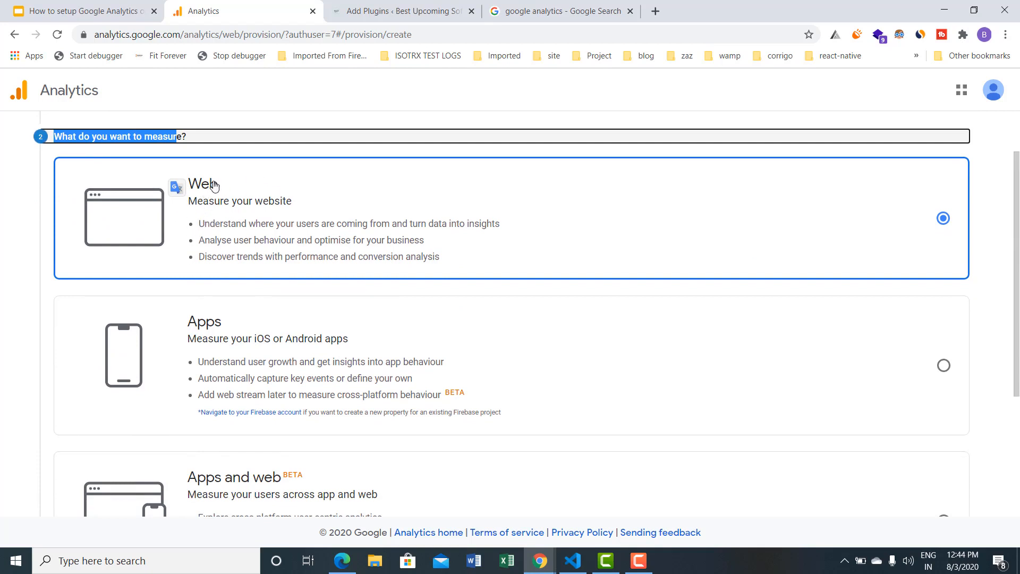
scroll(223, 221, down, 1)
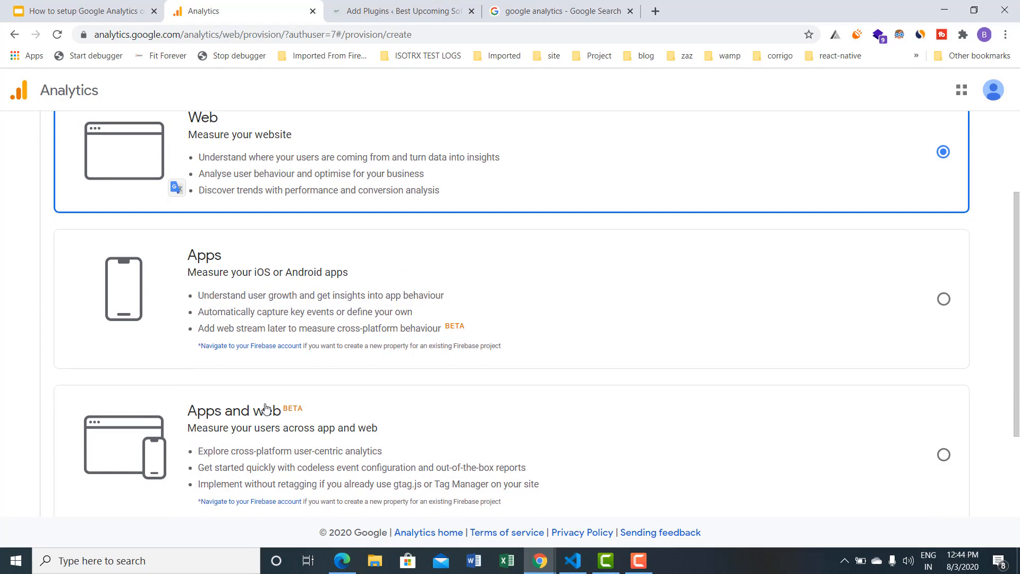
scroll(367, 369, up, 2)
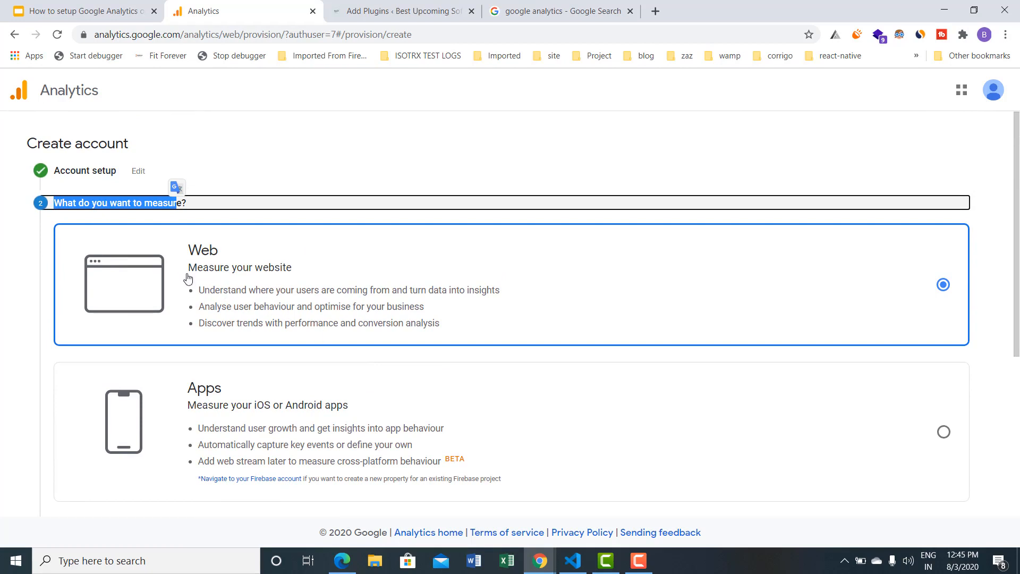
scroll(306, 243, down, 1)
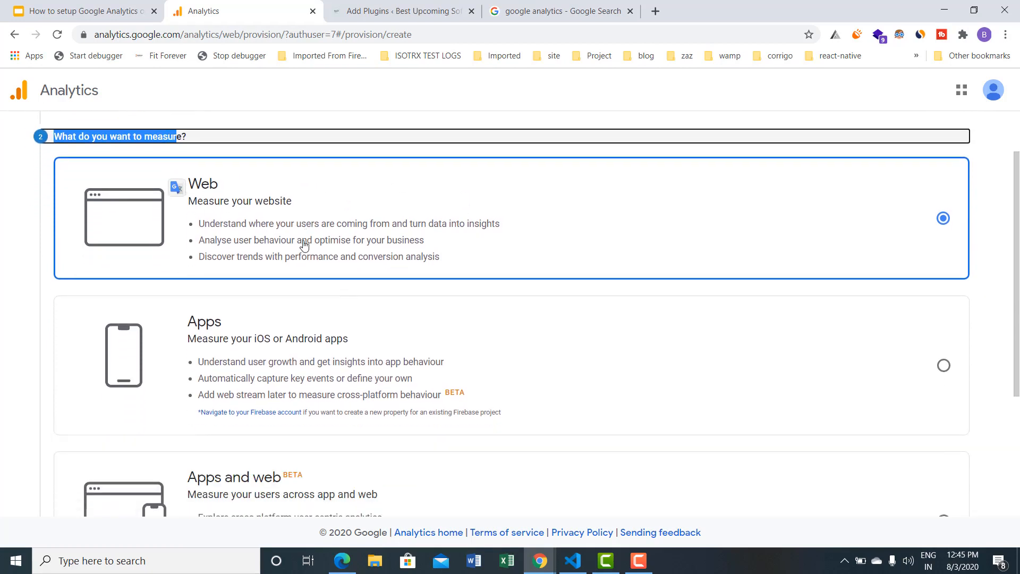
drag(199, 225, 501, 229)
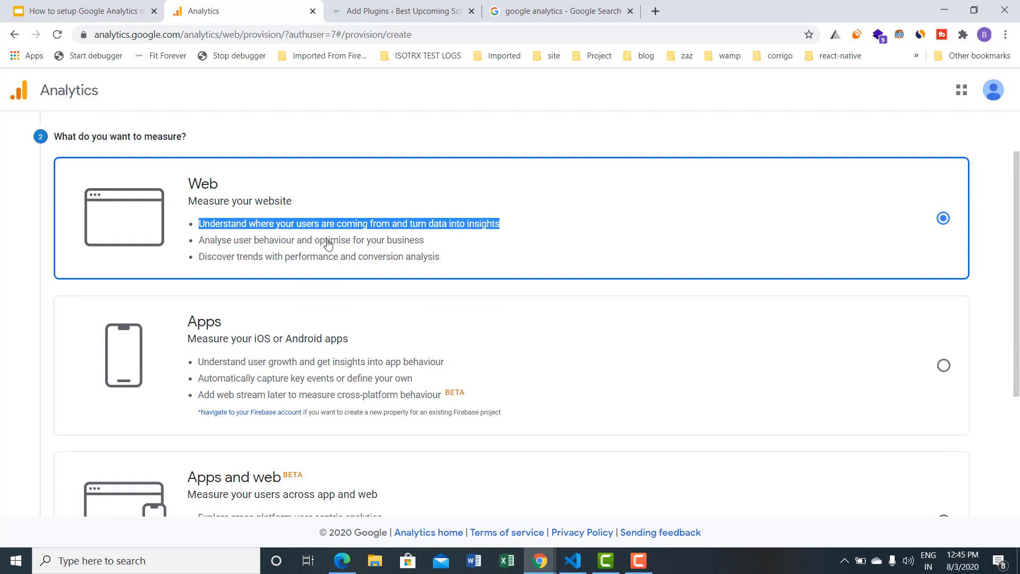
drag(198, 241, 428, 244)
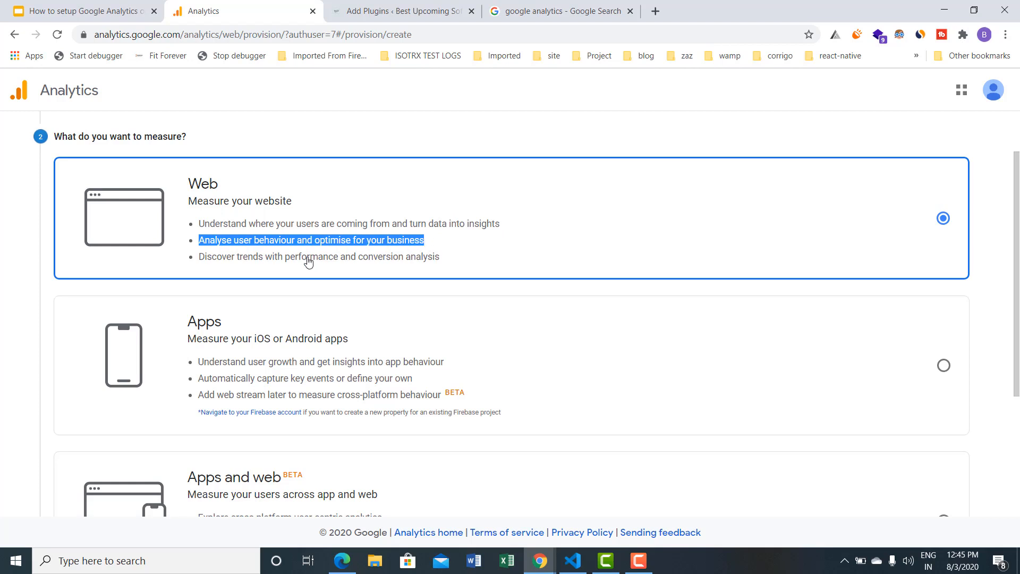
drag(199, 258, 445, 259)
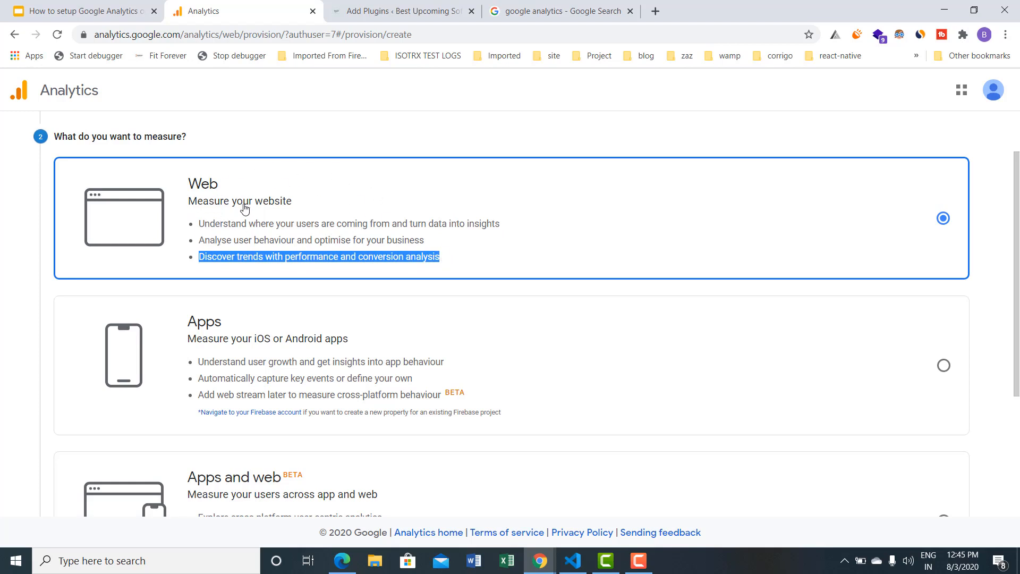
scroll(192, 190, down, 4)
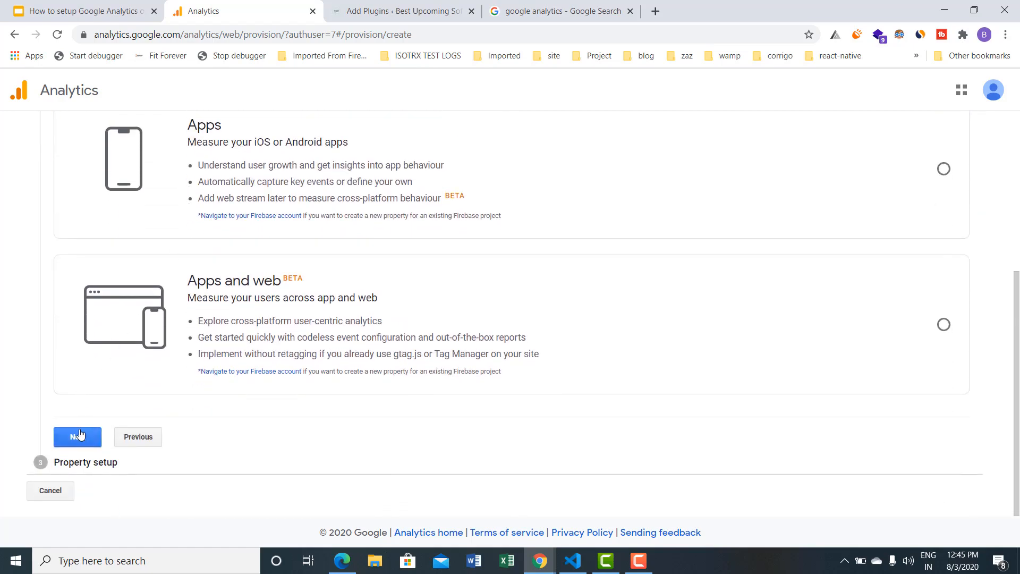
click(78, 436)
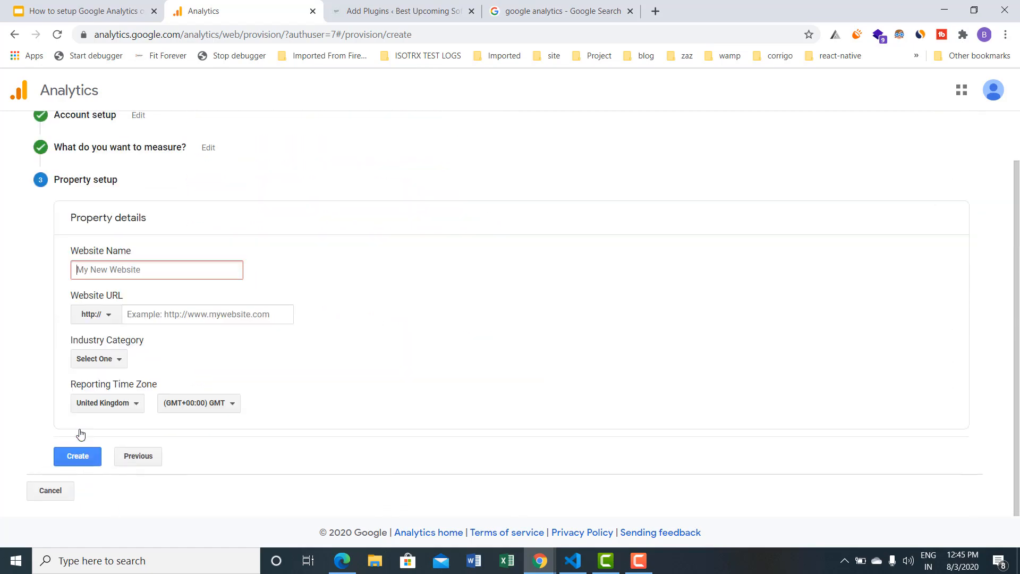
click(134, 269)
text(Upcoming Software)
drag(75, 295, 128, 299)
click(109, 315)
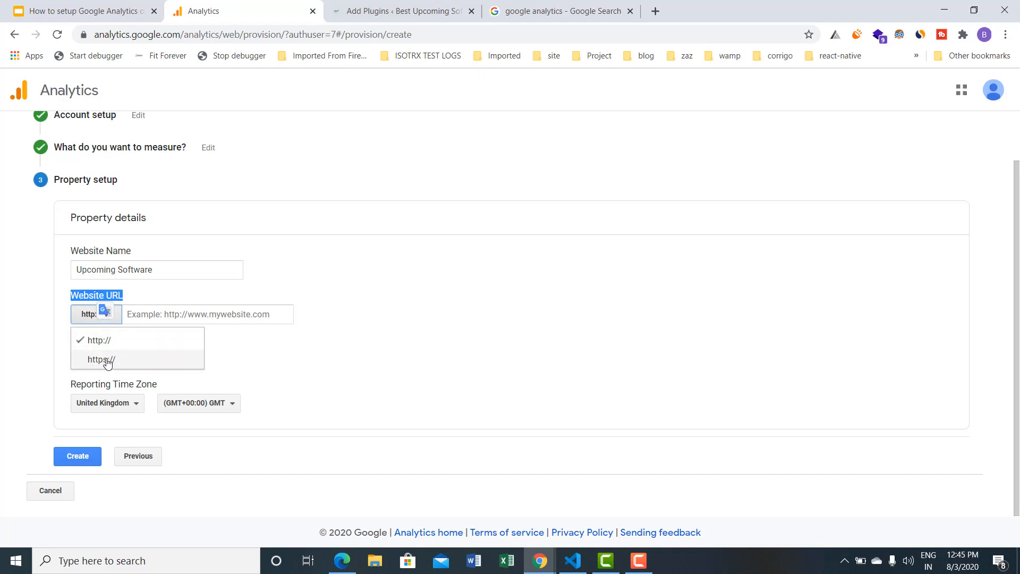
click(101, 361)
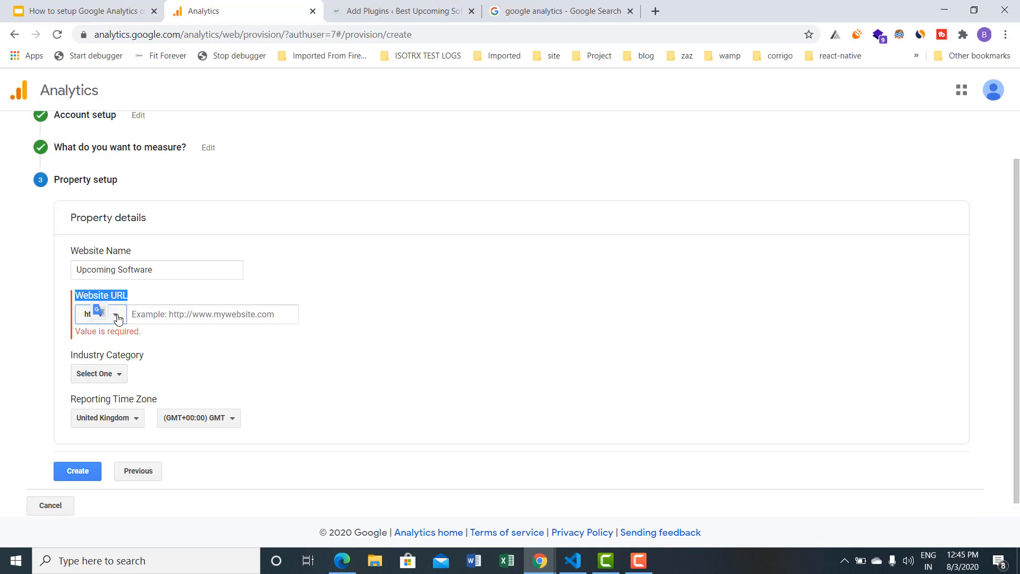
click(143, 314)
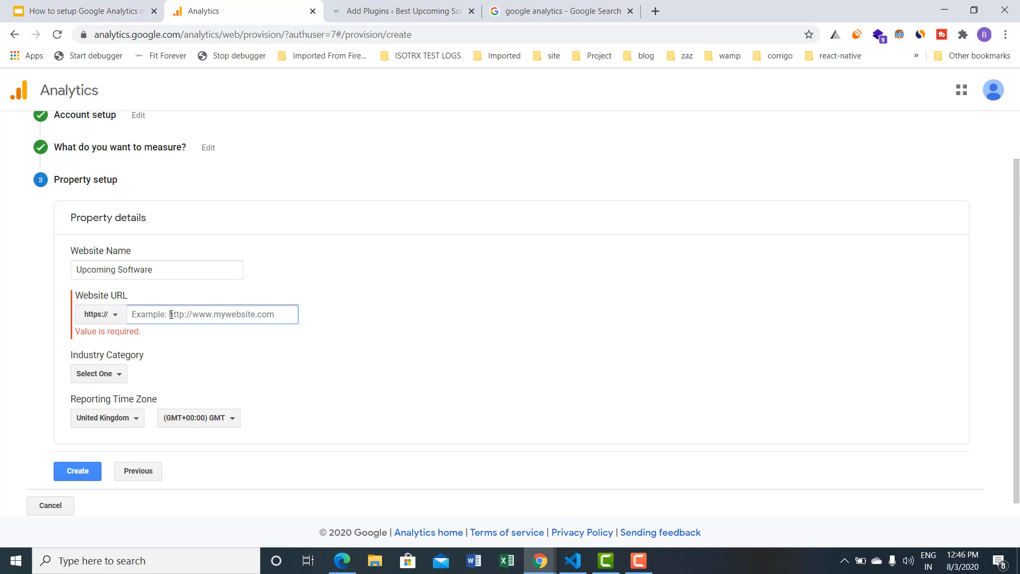
text(the)
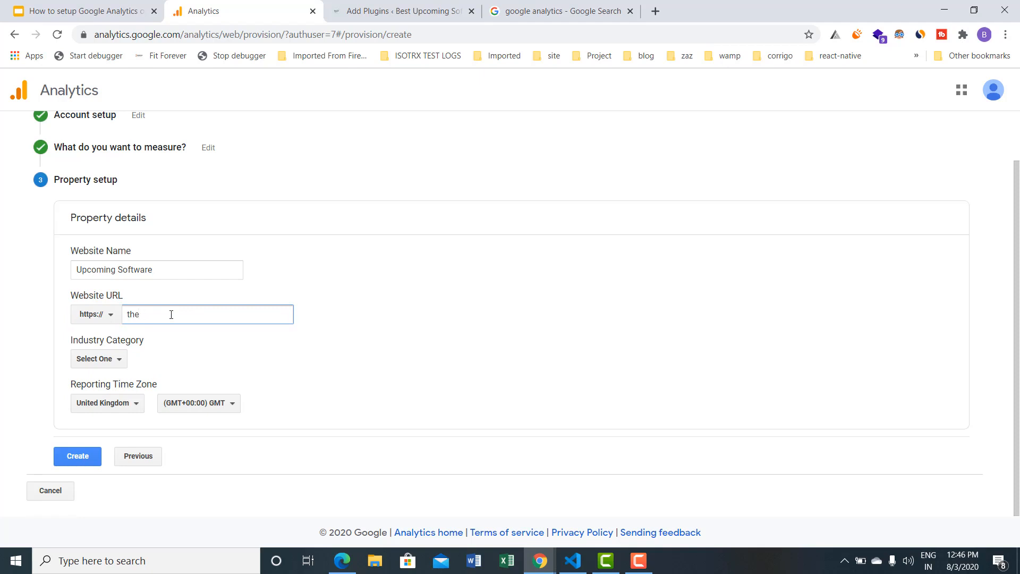
text(upcomingsoftware.com)
Look through the available industry categories and set the property's category to Computers and Electronics.
click(114, 357)
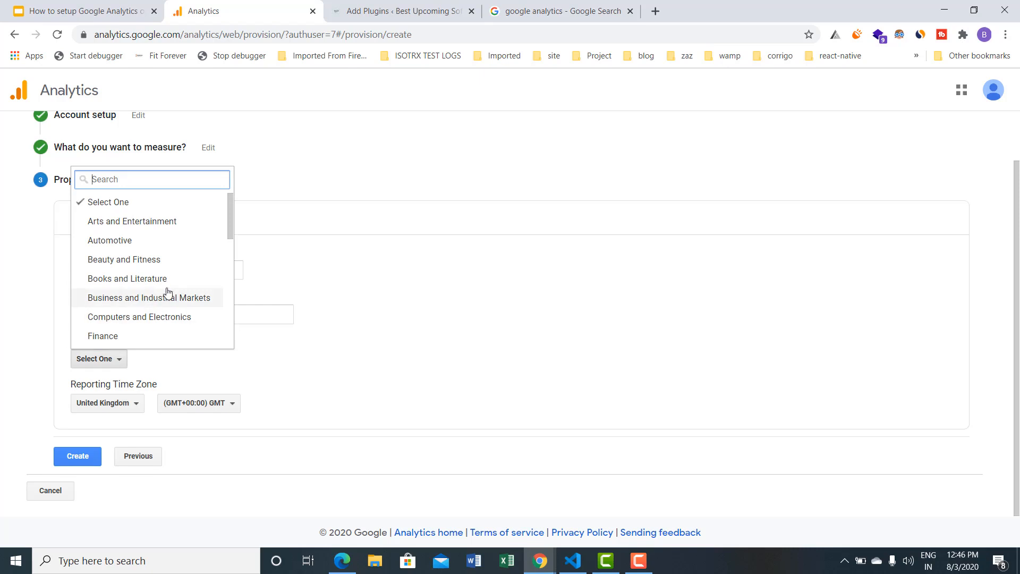
scroll(170, 290, down, 2)
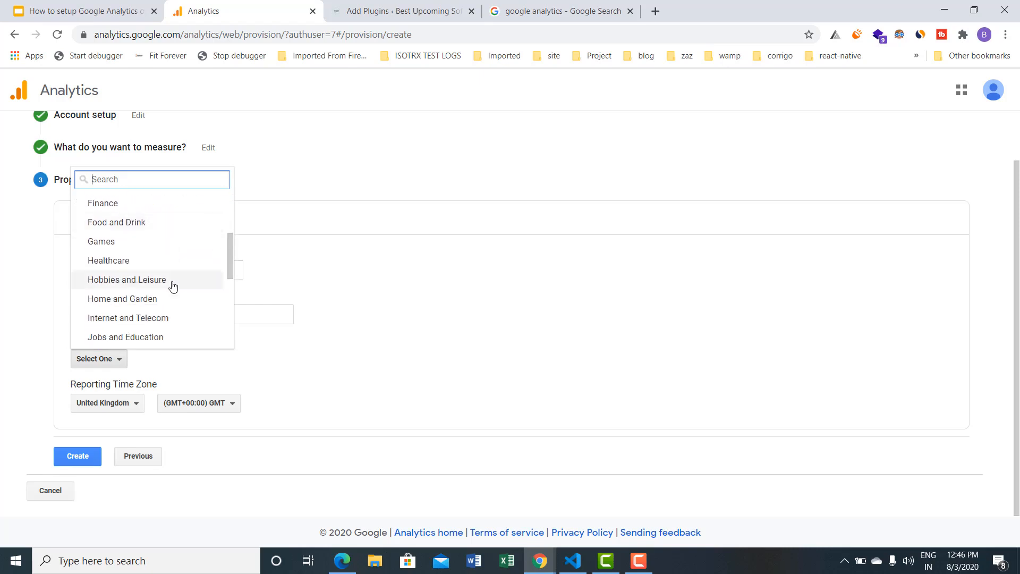
scroll(172, 287, down, 1)
scroll(170, 282, up, 4)
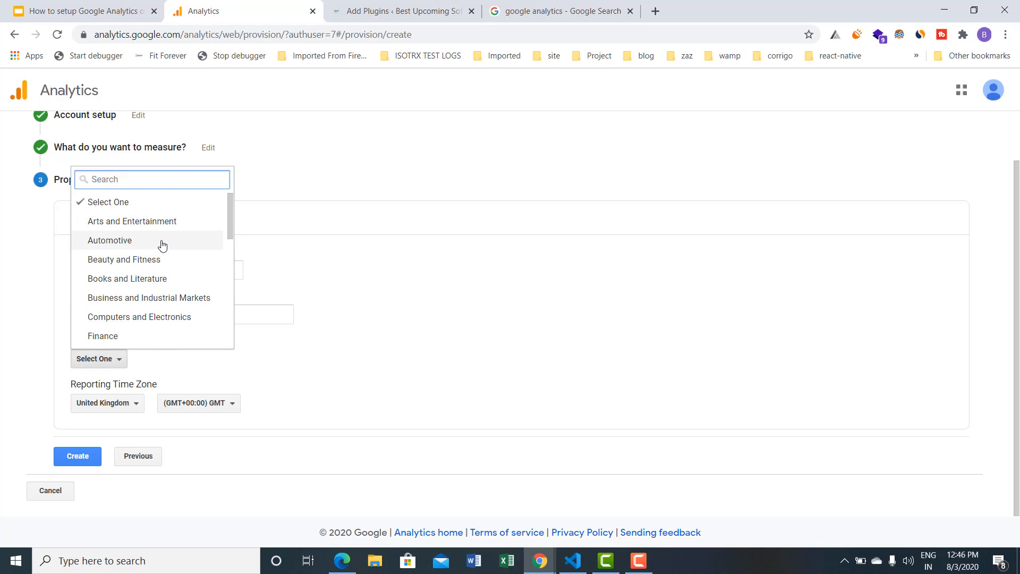
scroll(161, 244, down, 1)
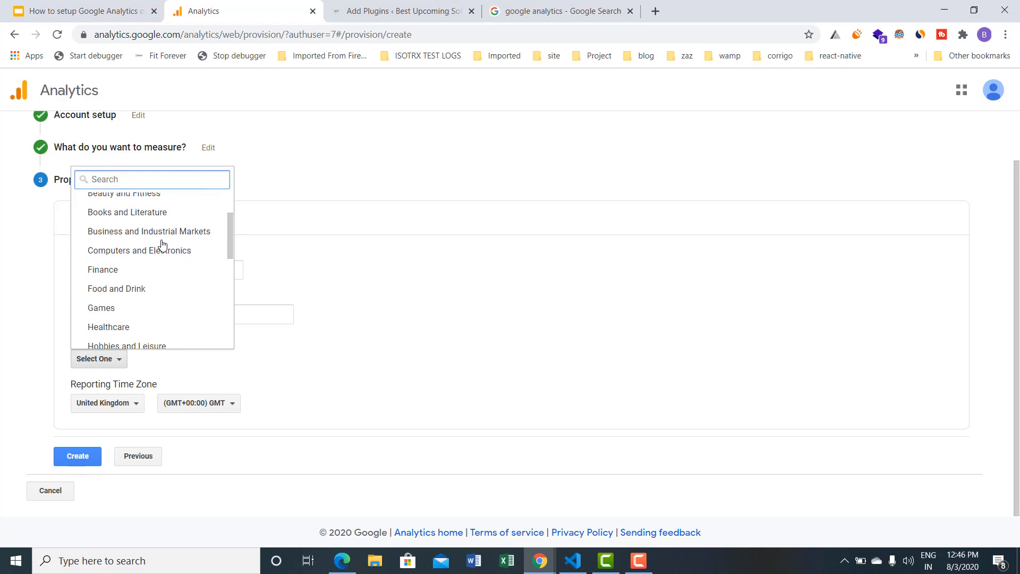
scroll(168, 256, down, 1)
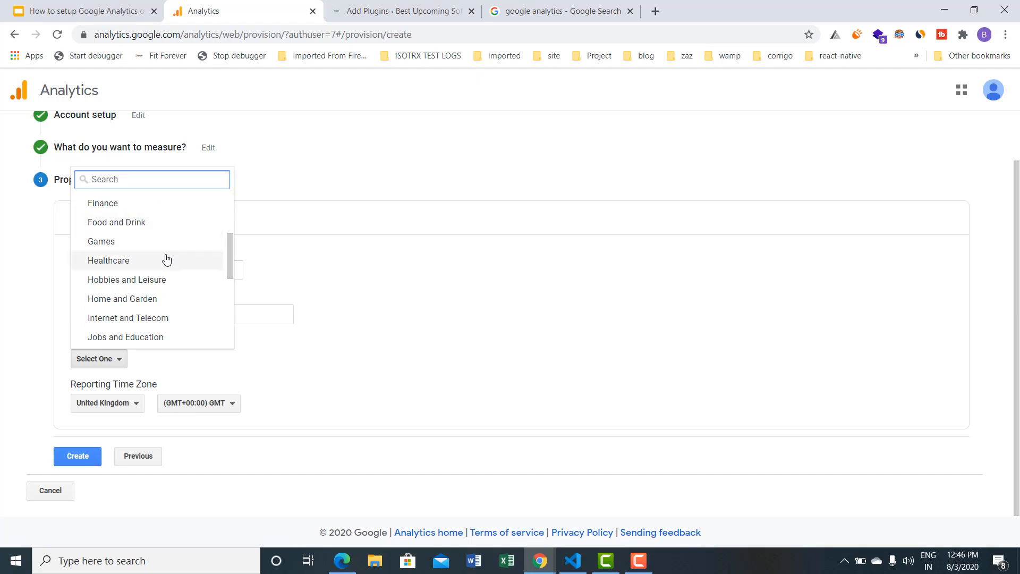
scroll(166, 258, down, 1)
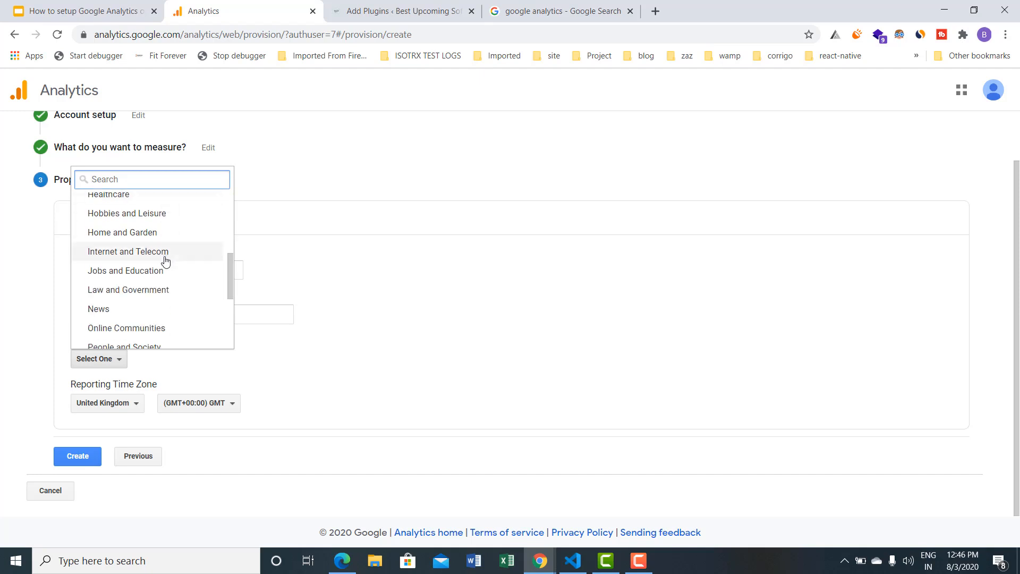
scroll(169, 290, down, 1)
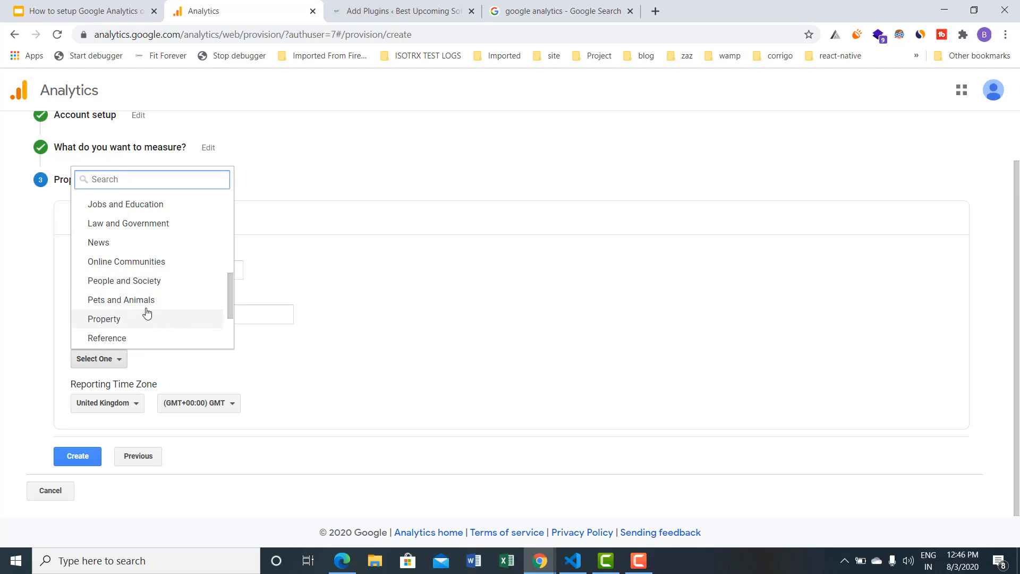
scroll(165, 303, down, 3)
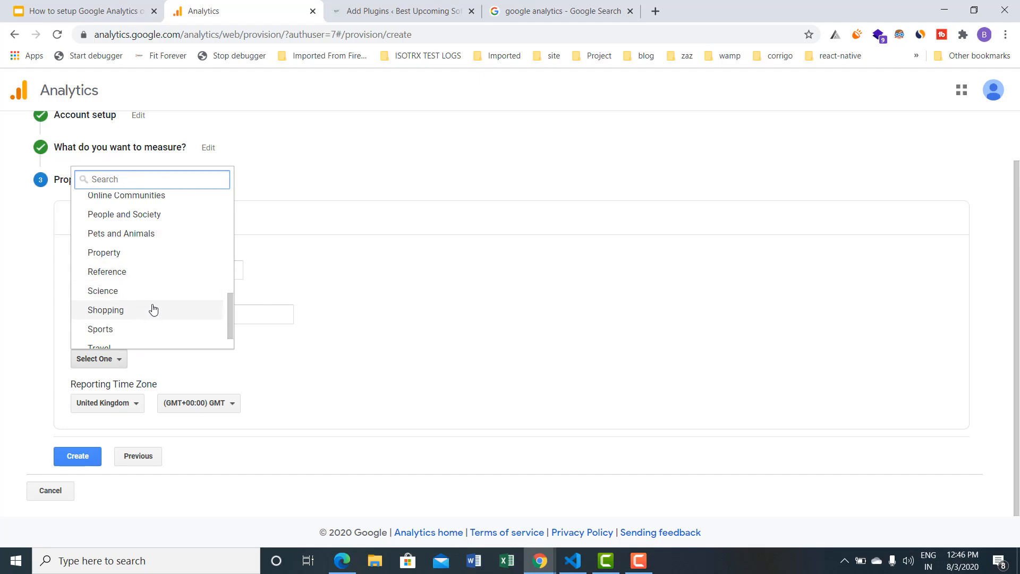
scroll(153, 309, down, 1)
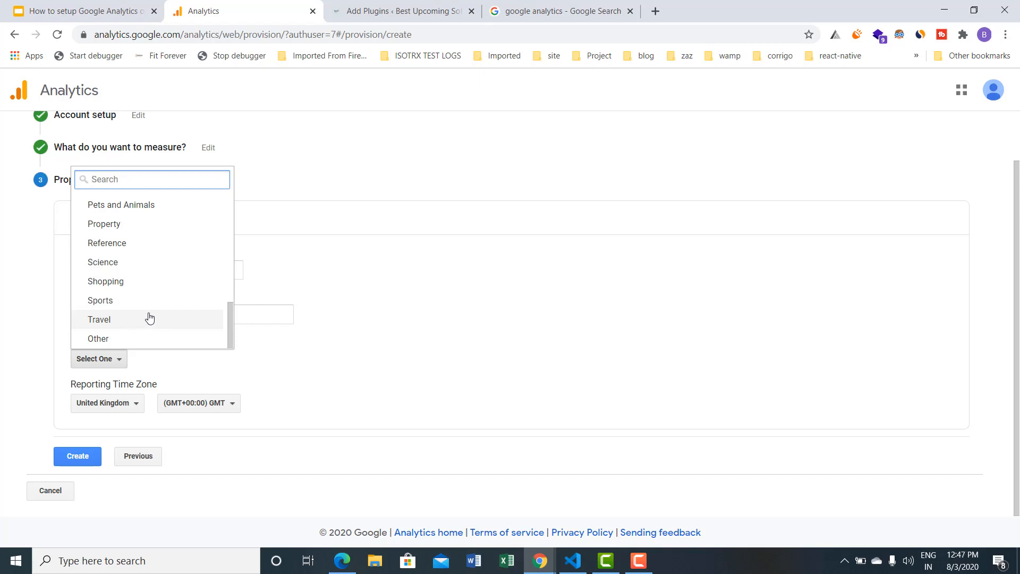
scroll(149, 289, up, 3)
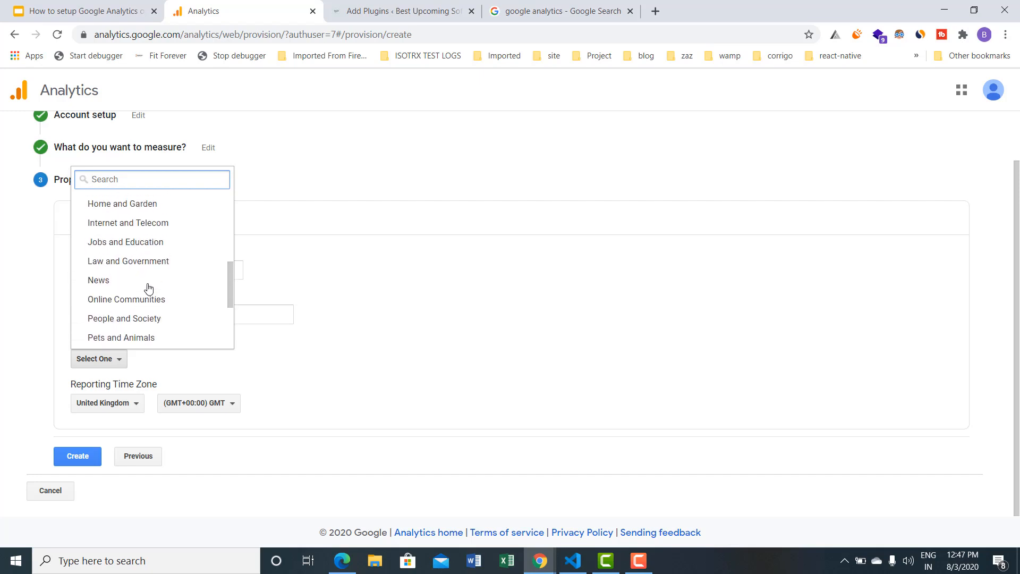
scroll(165, 285, up, 1)
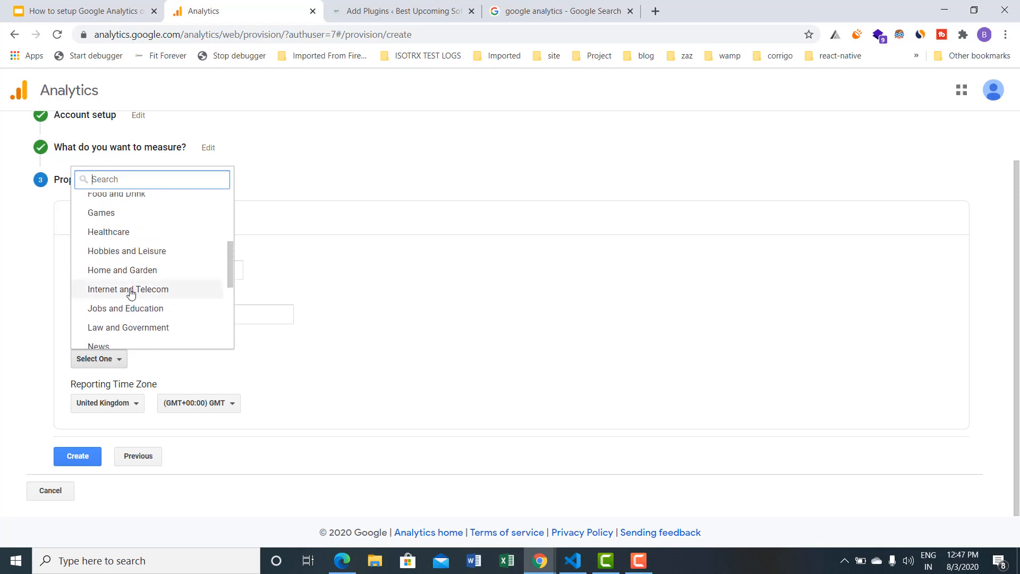
scroll(131, 292, up, 1)
scroll(132, 292, up, 1)
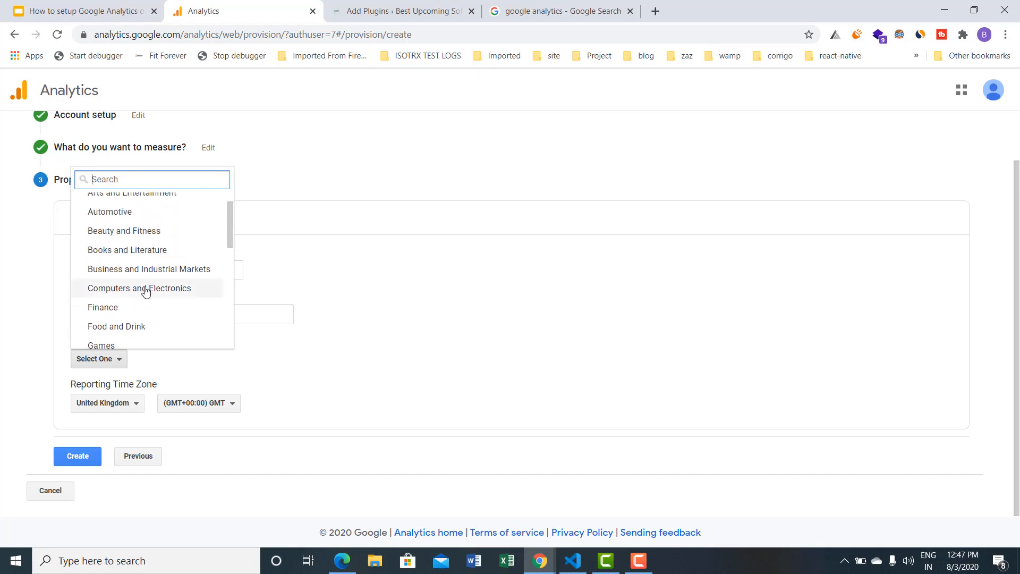
click(143, 289)
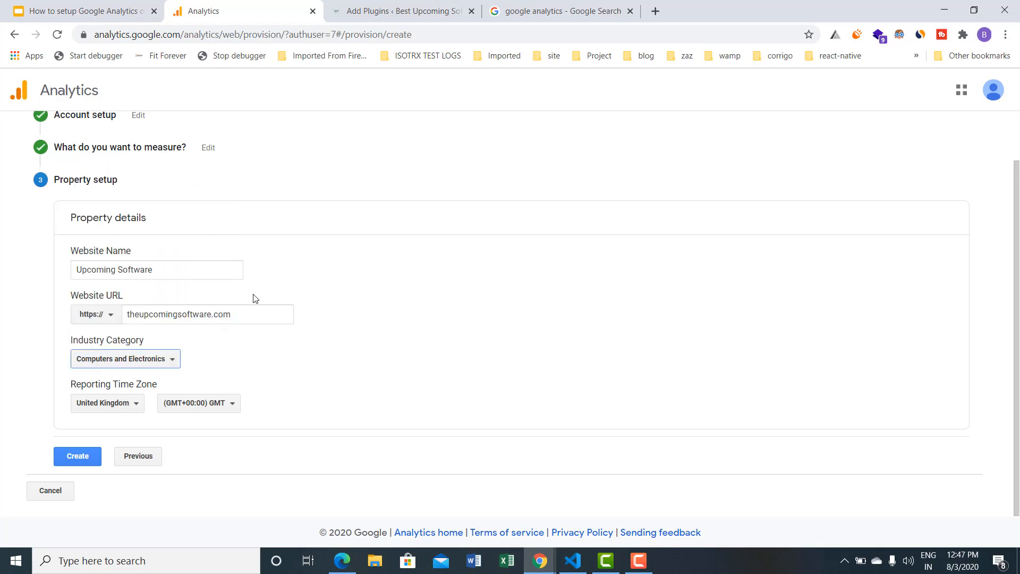
Set the reporting time zone country to India and create the property.
click(137, 405)
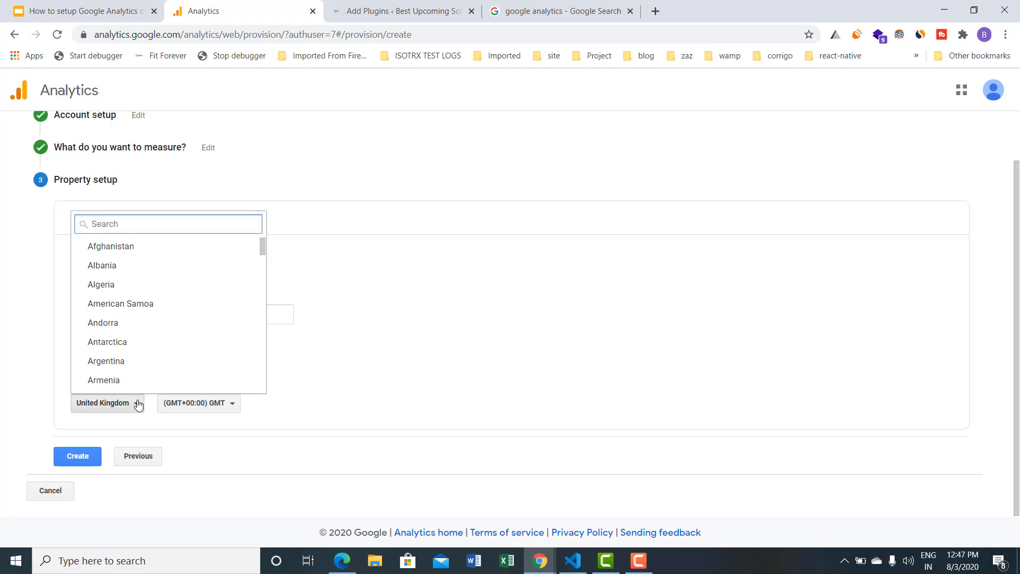
text(india)
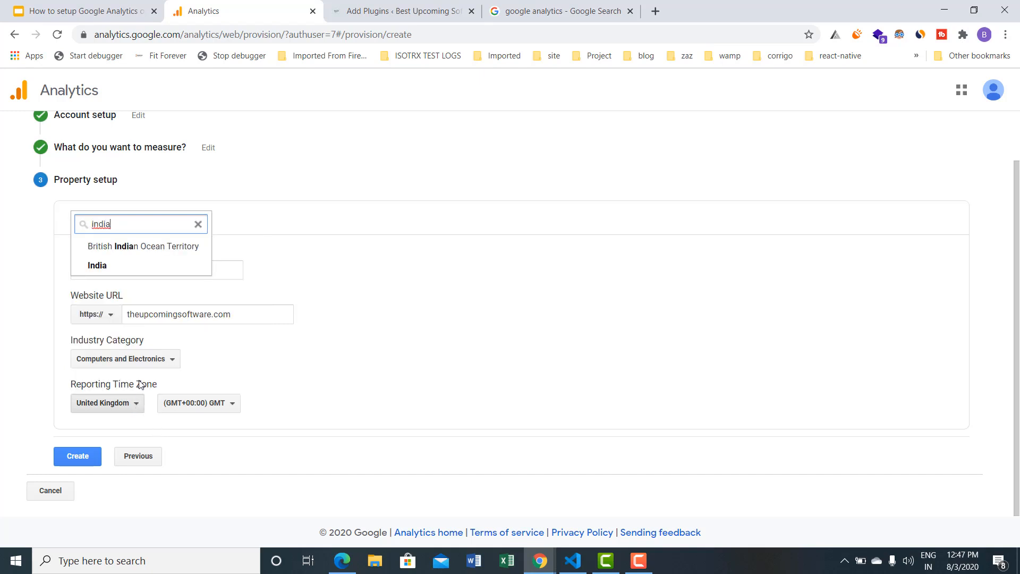
click(118, 271)
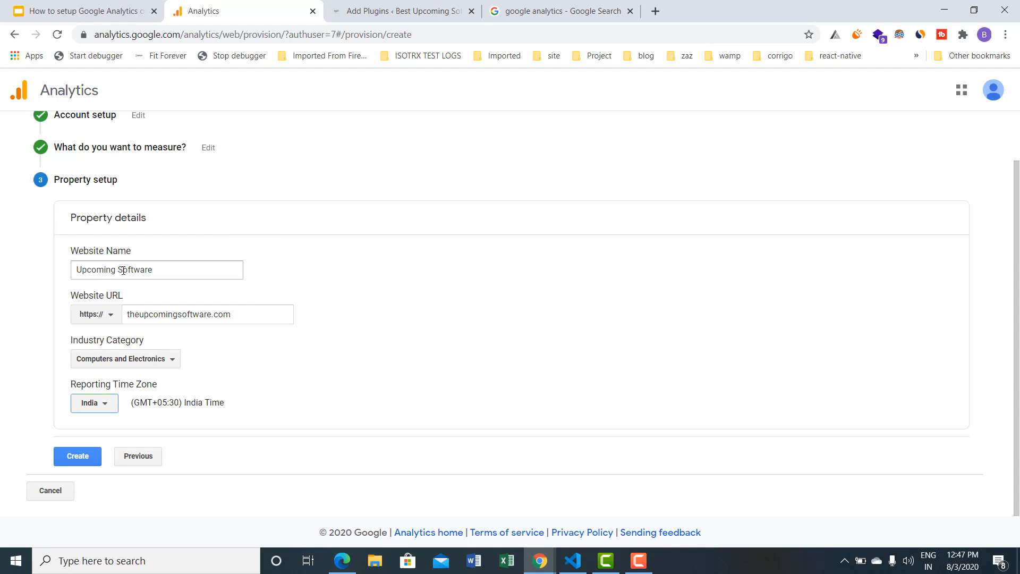
click(85, 461)
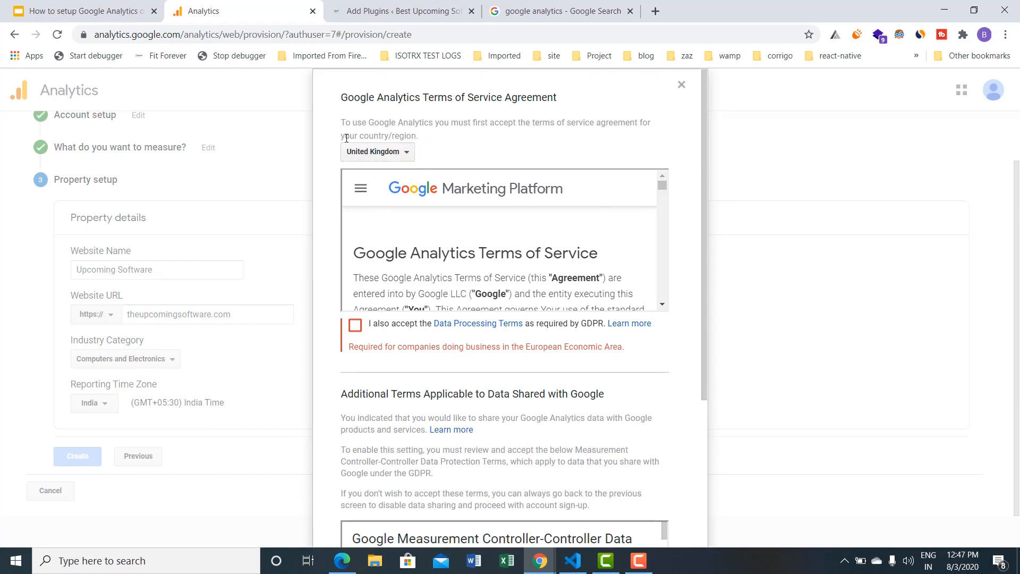
Set the country for the Terms of Service Agreement to India and accept the GDPR Data Processing Terms.
click(396, 154)
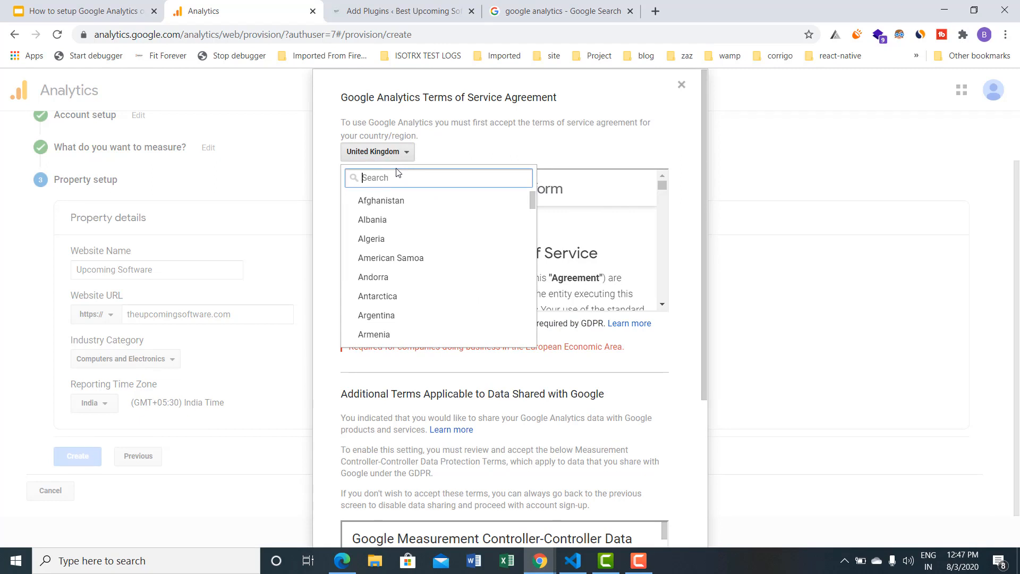
text(india)
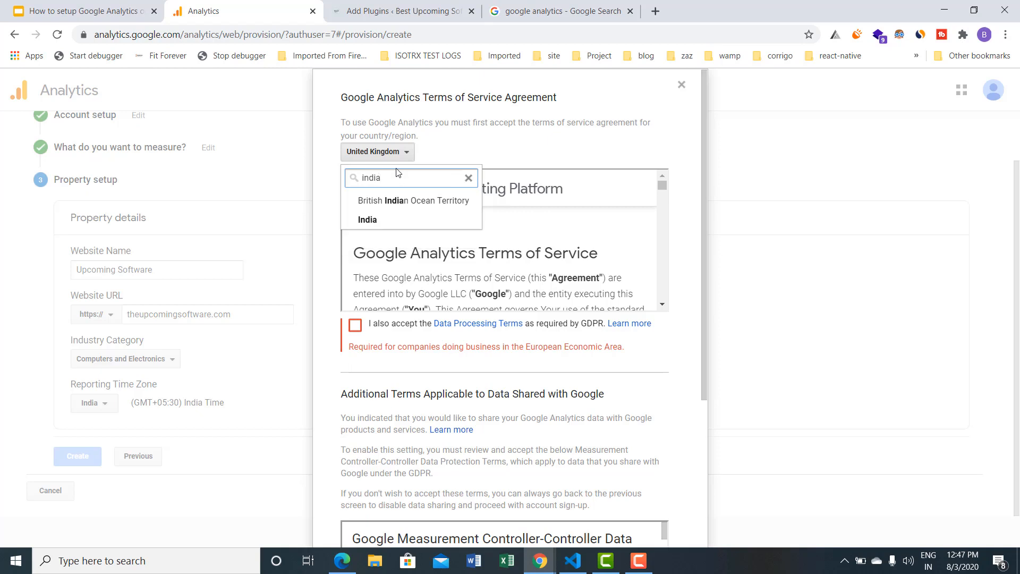
click(405, 224)
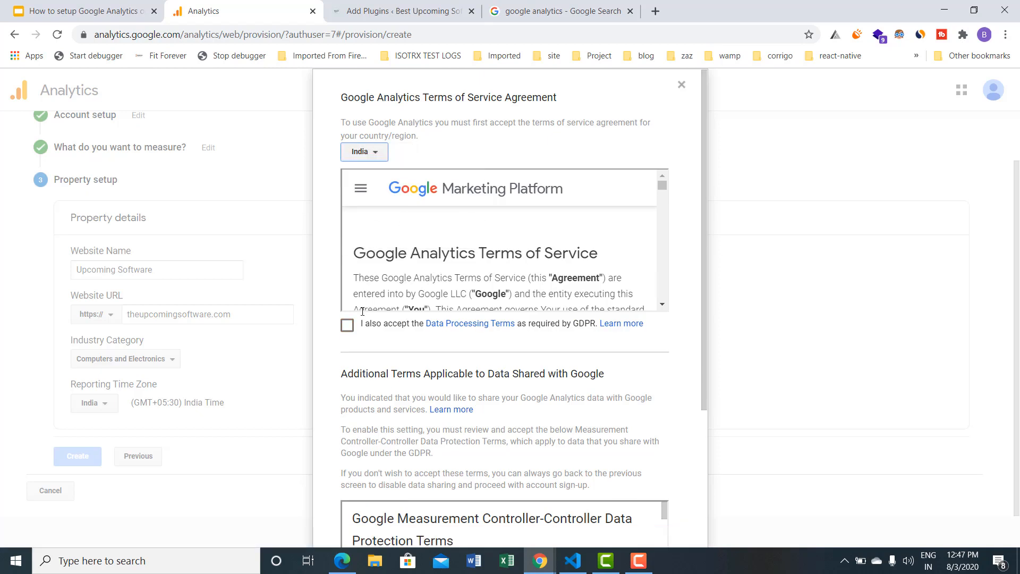
click(347, 325)
Accept the Measurement Controller-Controller Data Protection Terms and agree to the Google Analytics terms of service.
scroll(386, 267, down, 3)
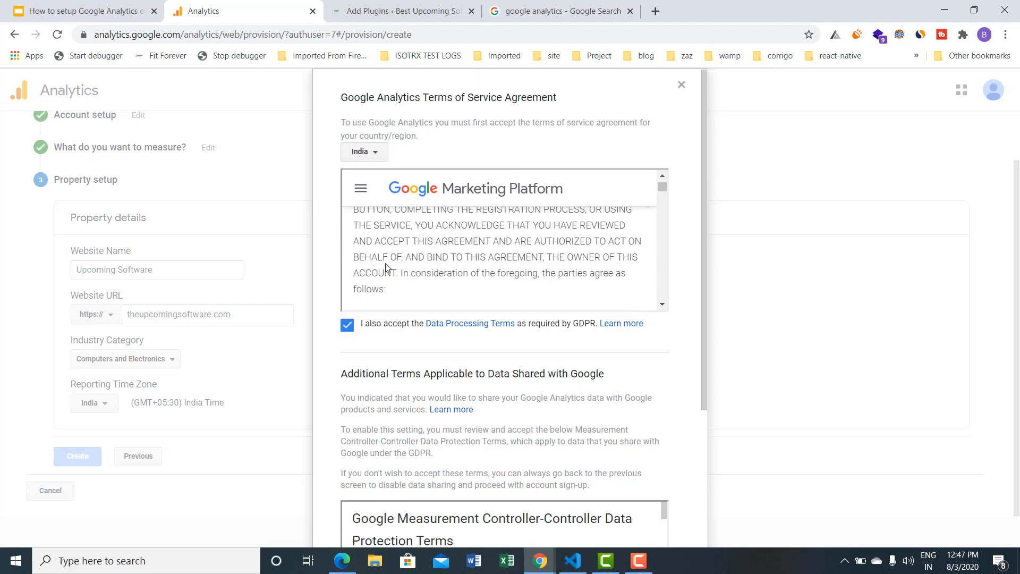
scroll(425, 344, down, 3)
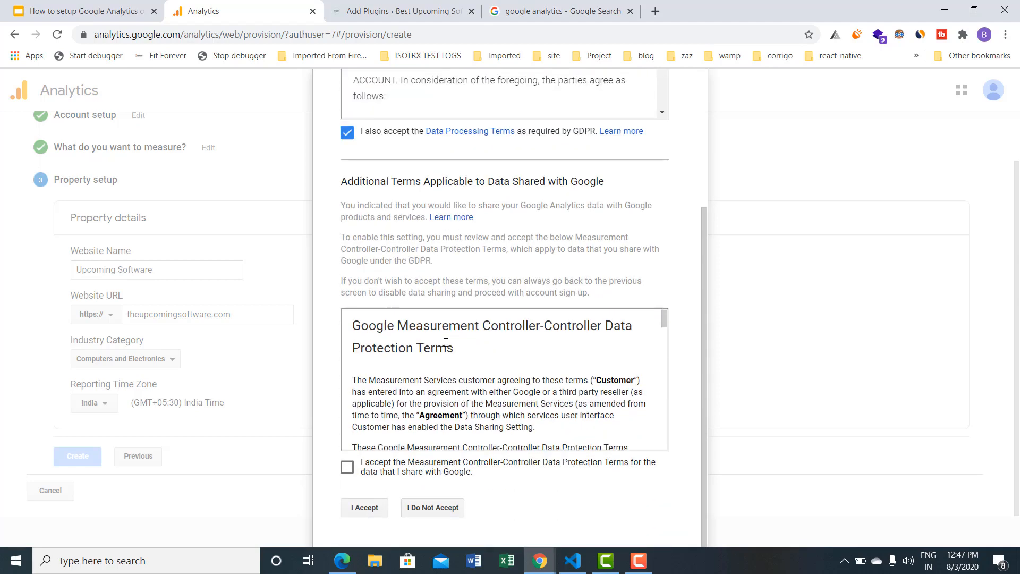
scroll(445, 343, down, 5)
click(347, 467)
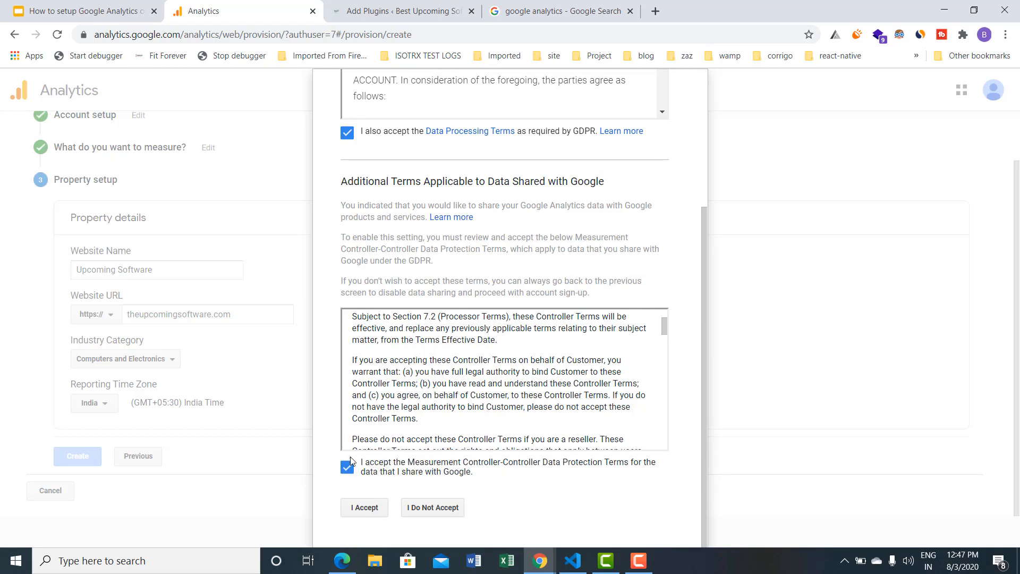
click(355, 508)
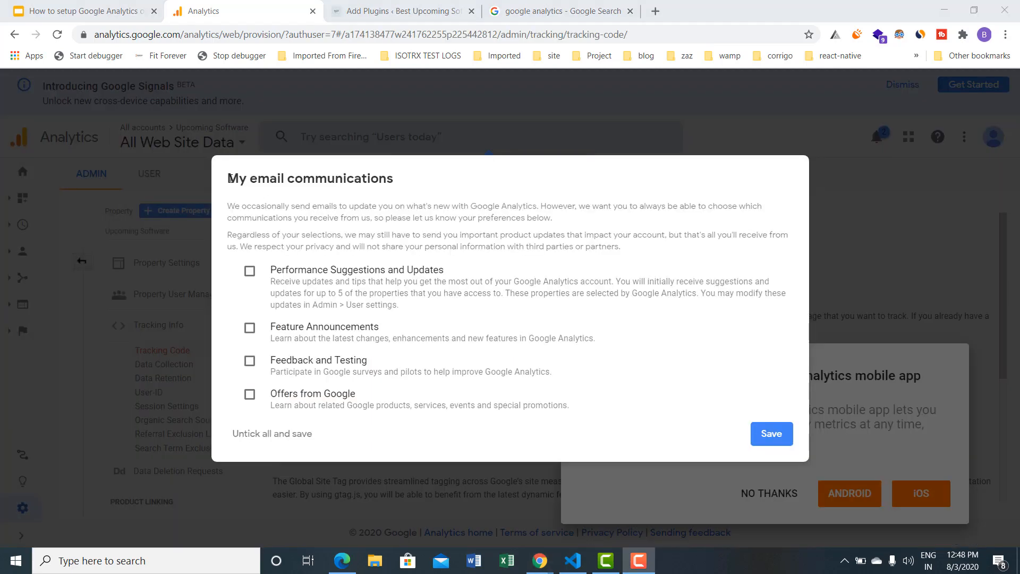
Enable performance suggestions, feature announcements, feedback and testing, and Google offers in the email communications preferences, and save them.
drag(230, 179, 400, 181)
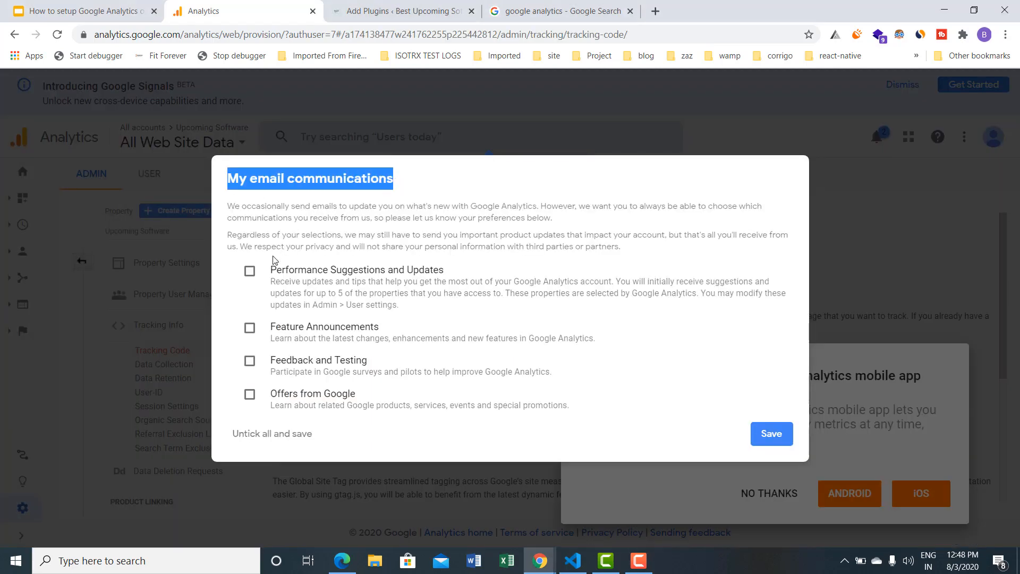
click(250, 271)
click(250, 331)
click(250, 362)
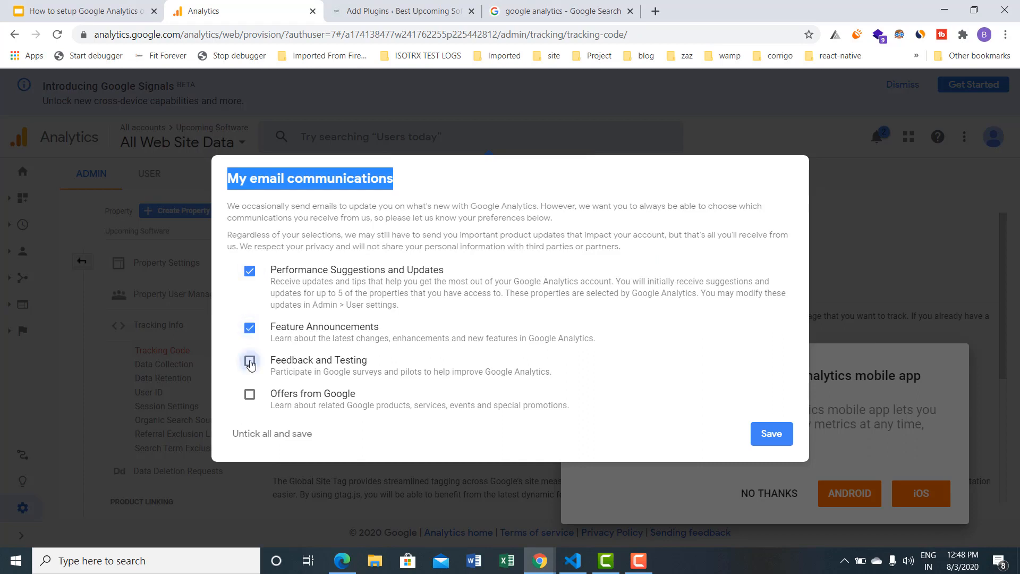
click(251, 395)
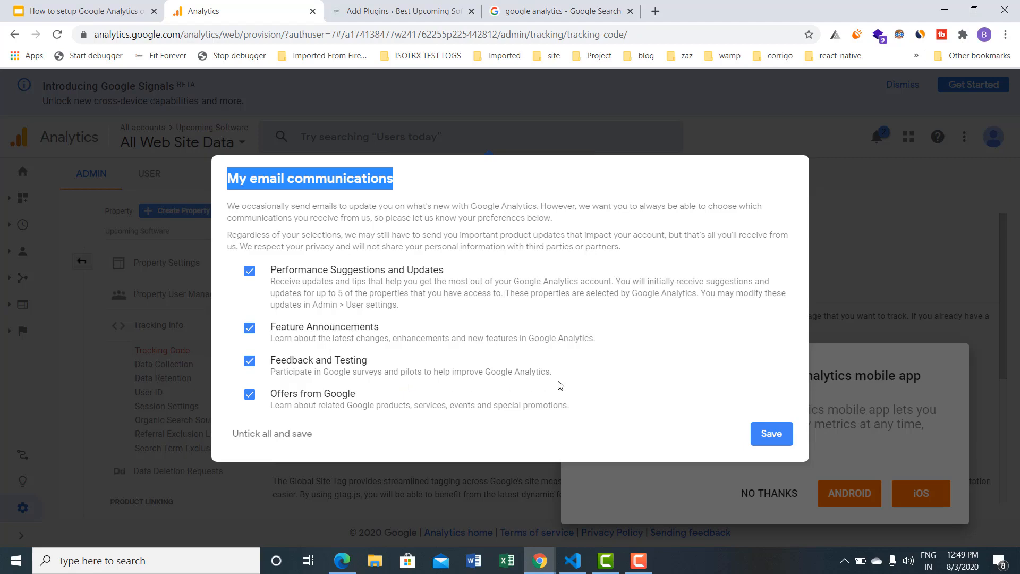
click(771, 434)
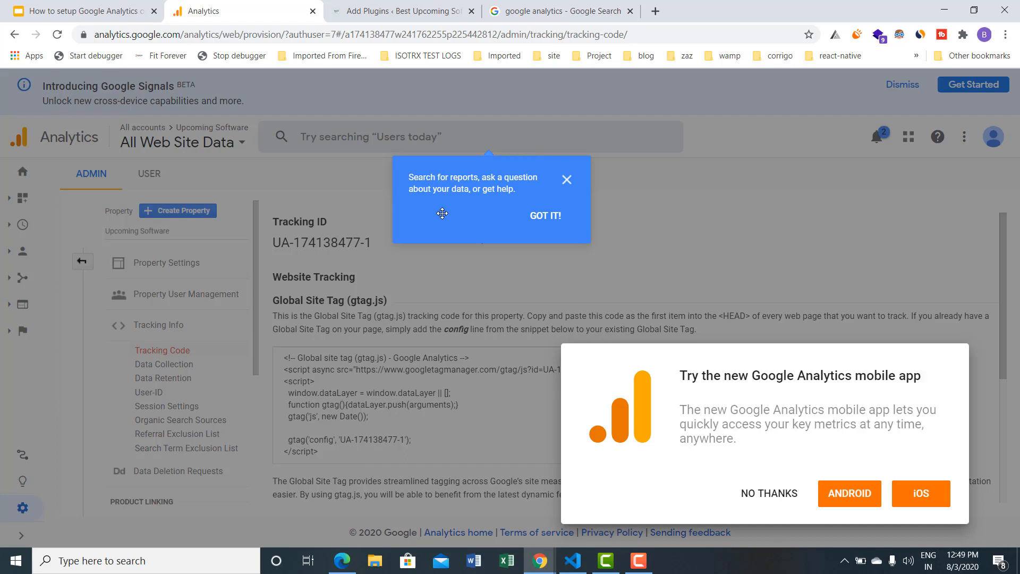
Dismiss the search tip and the mobile app offer, and select the entire Global Site Tag tracking snippet.
click(534, 222)
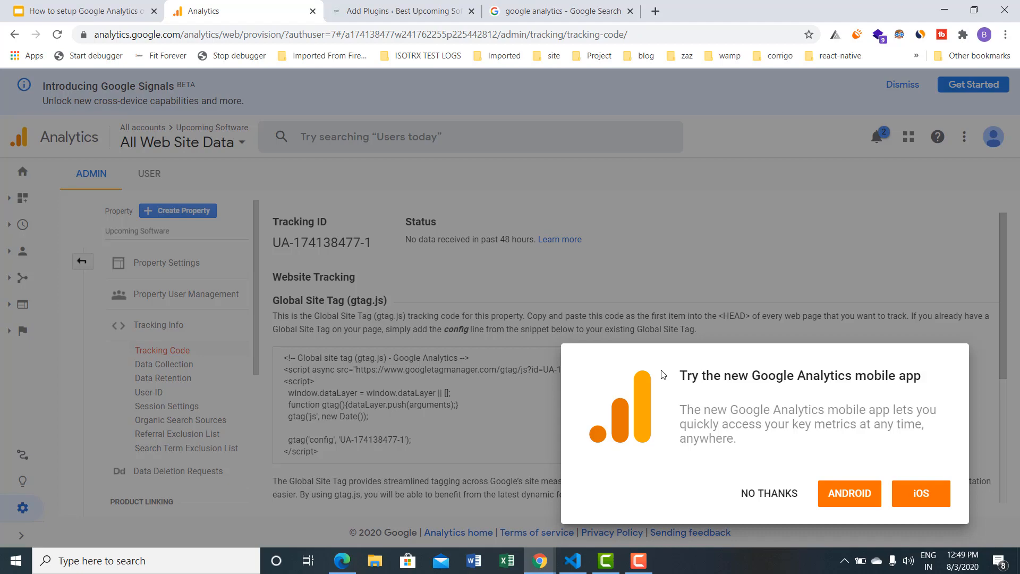
click(770, 497)
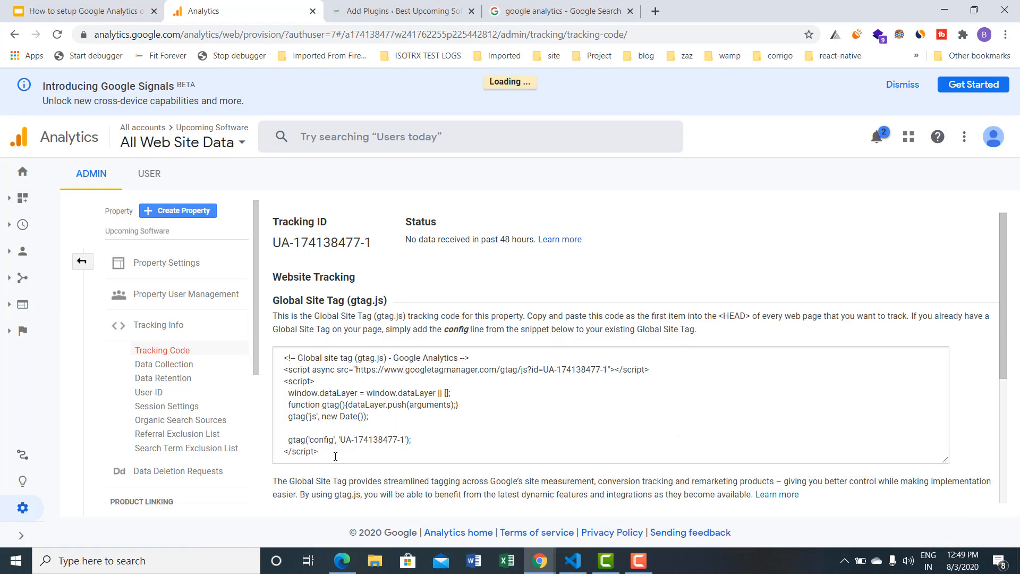
drag(335, 456, 286, 358)
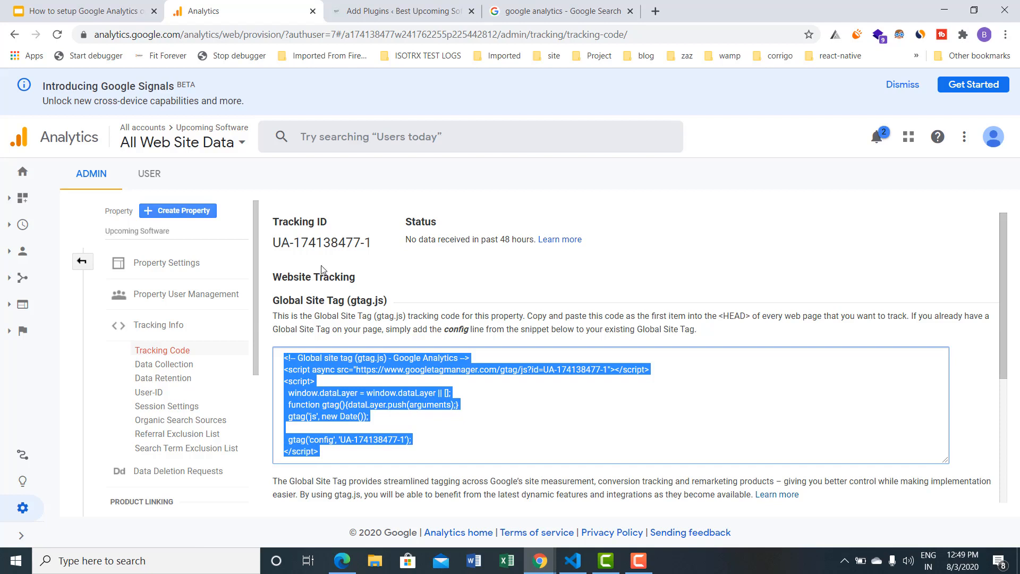
Switch to the WordPress Add Plugins page and examine the Insert Headers and Footers plugin in the "headers and footer" search results.
click(347, 14)
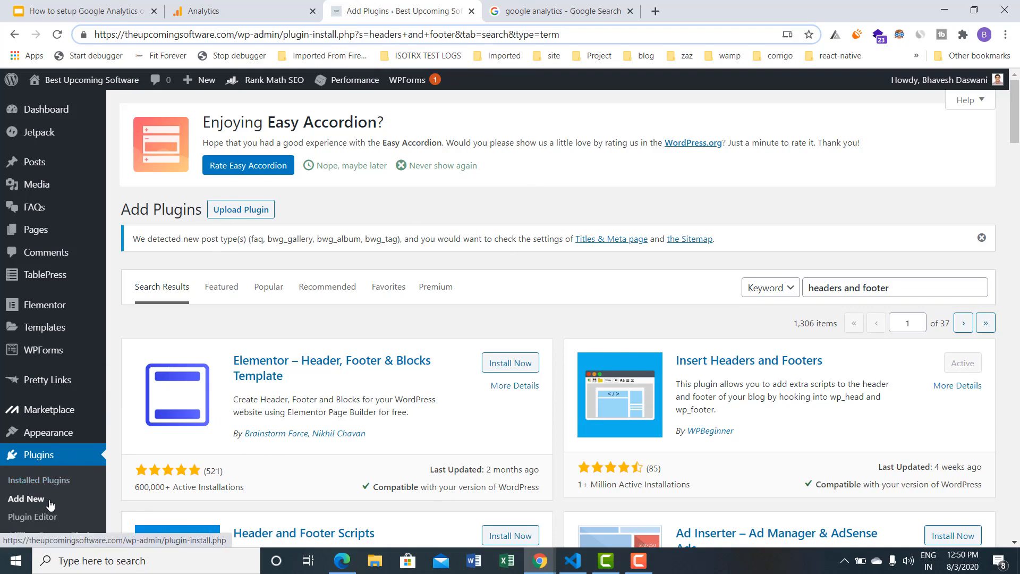
double_click(853, 287)
triple_click(852, 289)
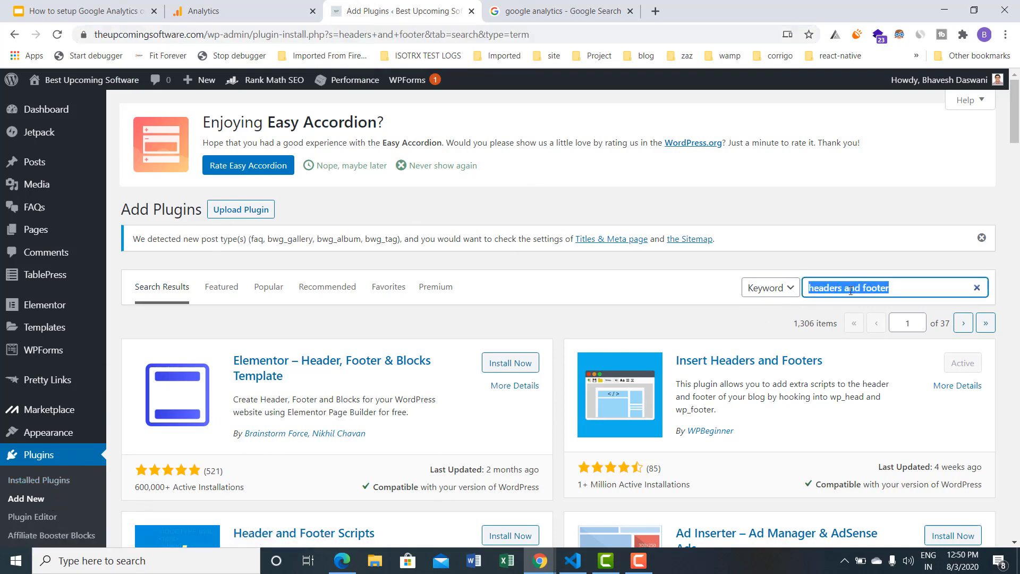
click(898, 290)
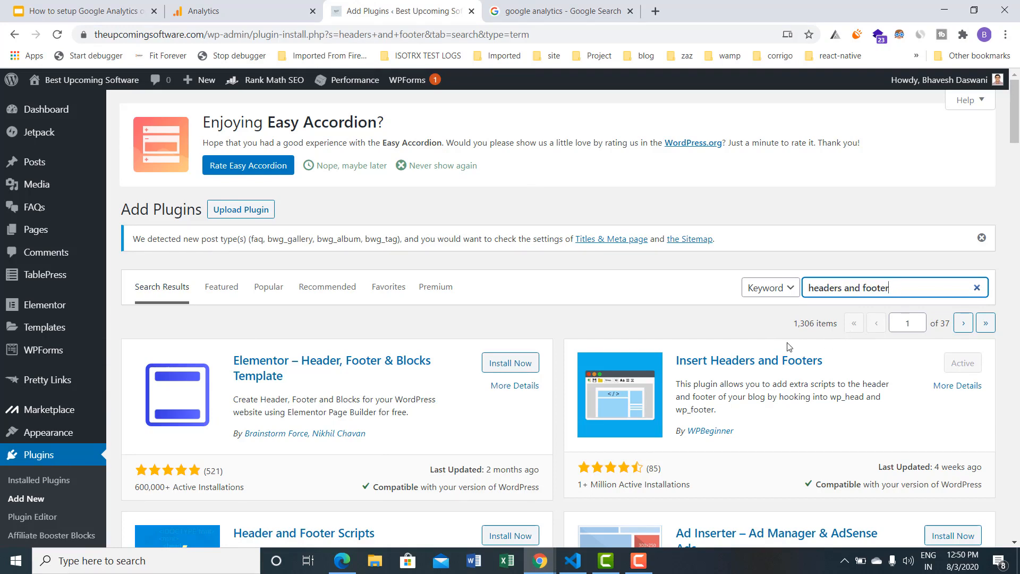
drag(845, 364, 667, 361)
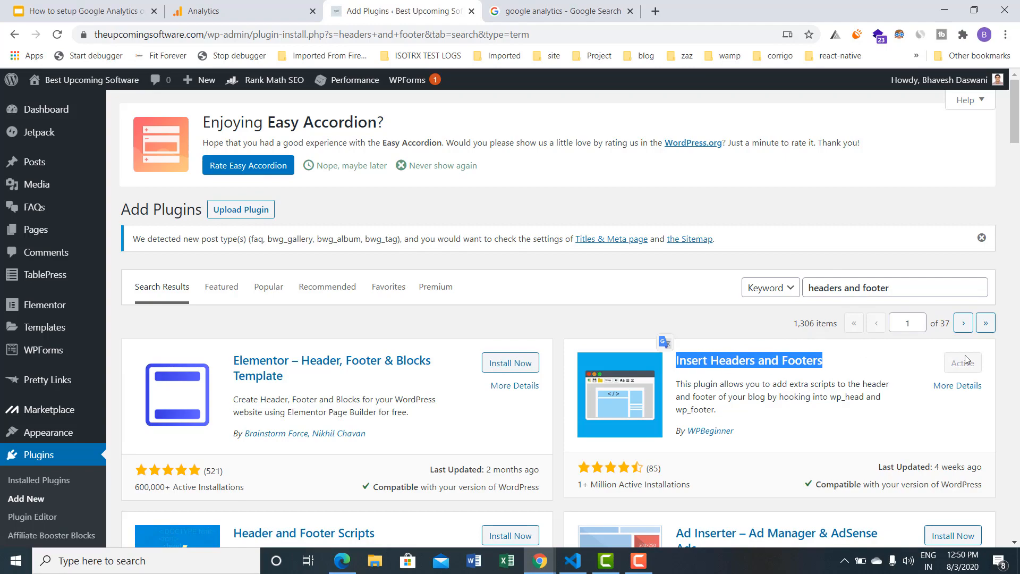
click(915, 366)
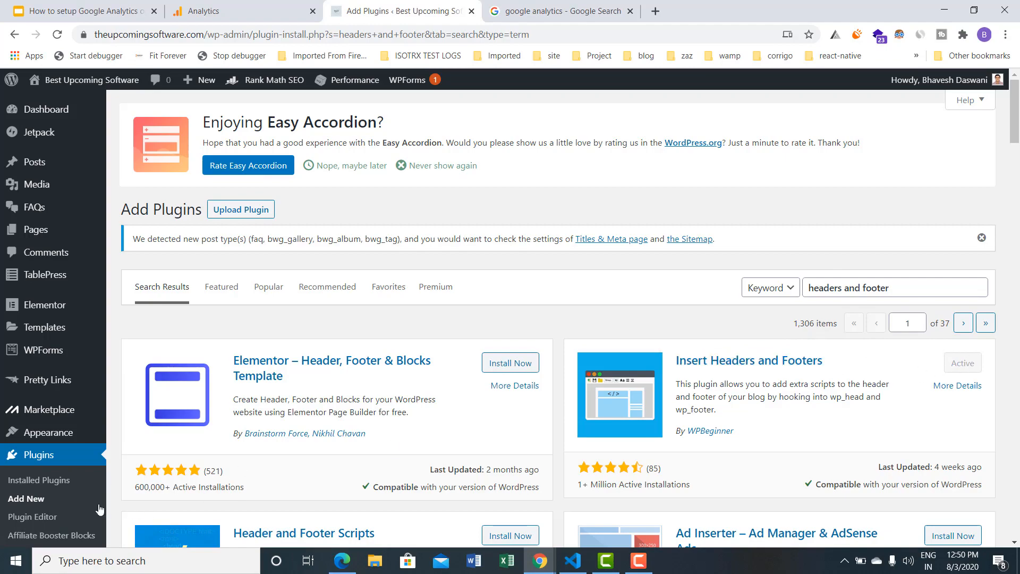
scroll(64, 425, down, 5)
scroll(62, 442, down, 3)
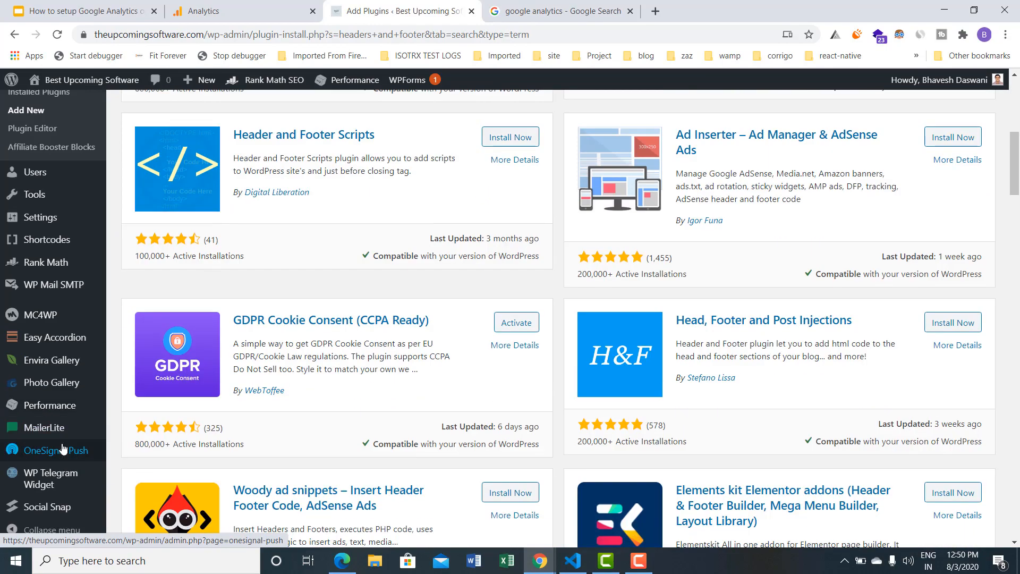
scroll(64, 378, up, 6)
scroll(71, 377, up, 1)
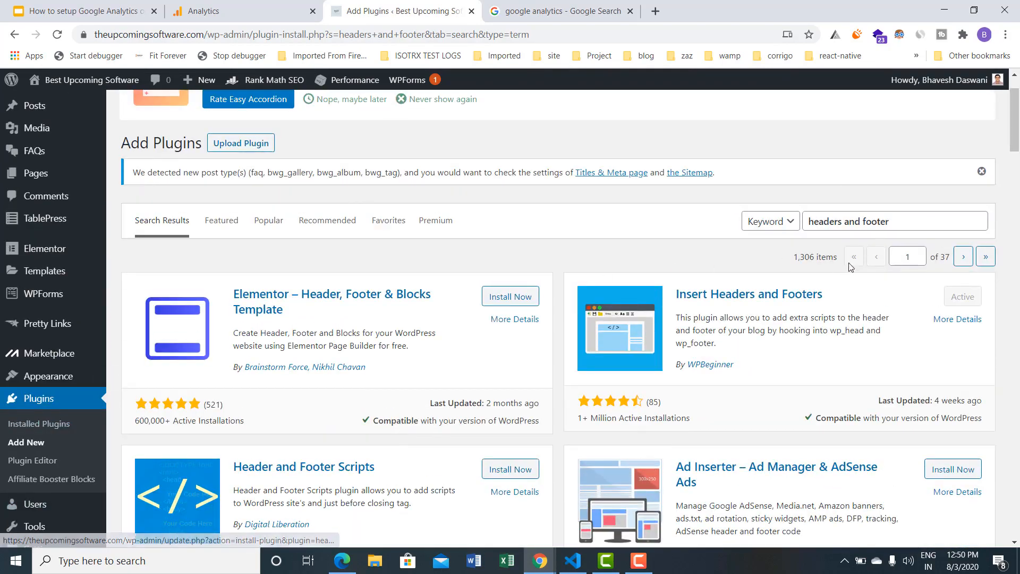
triple_click(842, 229)
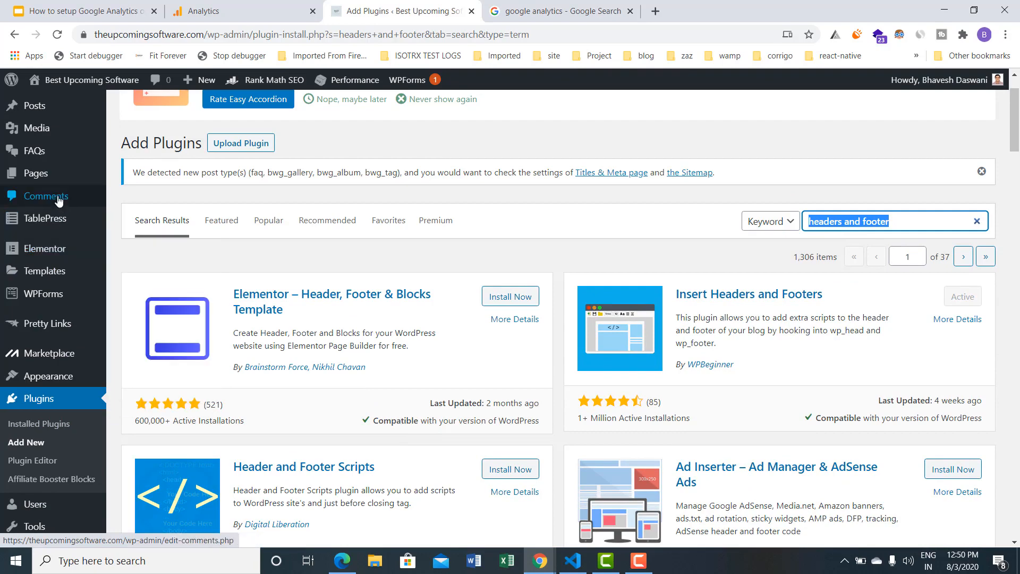
Open the list of installed plugins and locate the Insert Headers and Footers plugin in it.
click(56, 425)
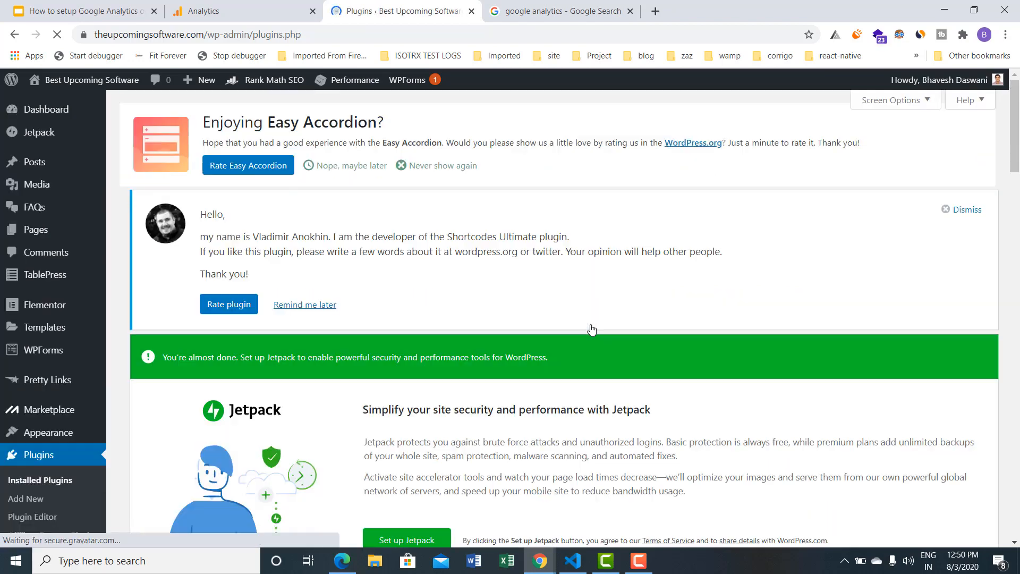
scroll(598, 367, down, 2)
scroll(595, 366, down, 14)
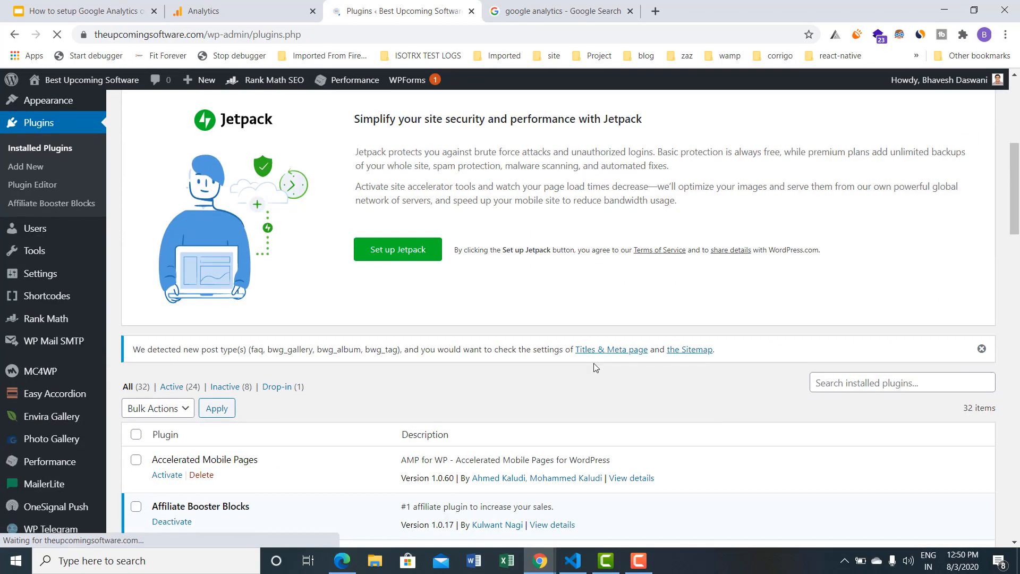
scroll(573, 362, down, 3)
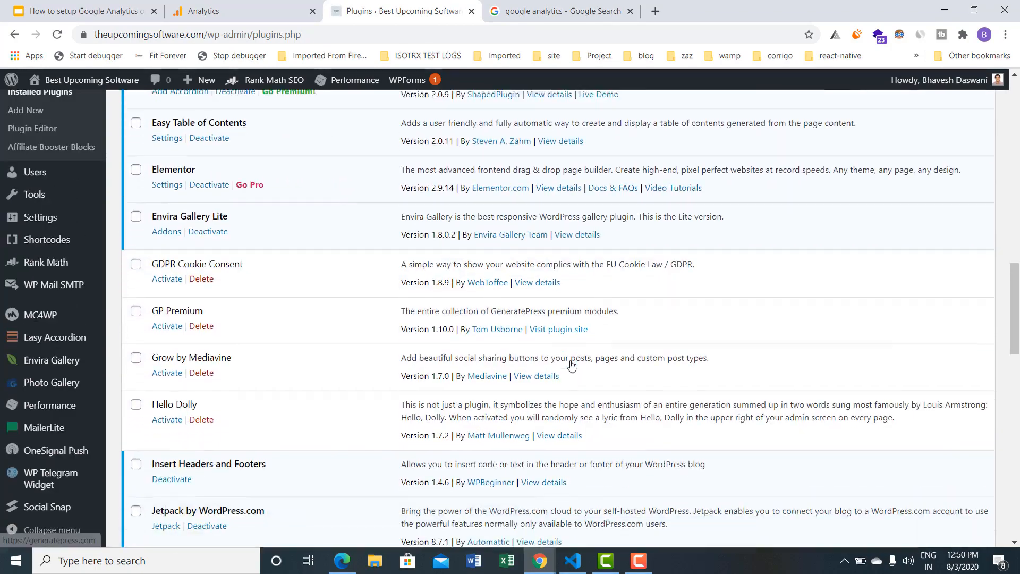
drag(291, 366, 155, 364)
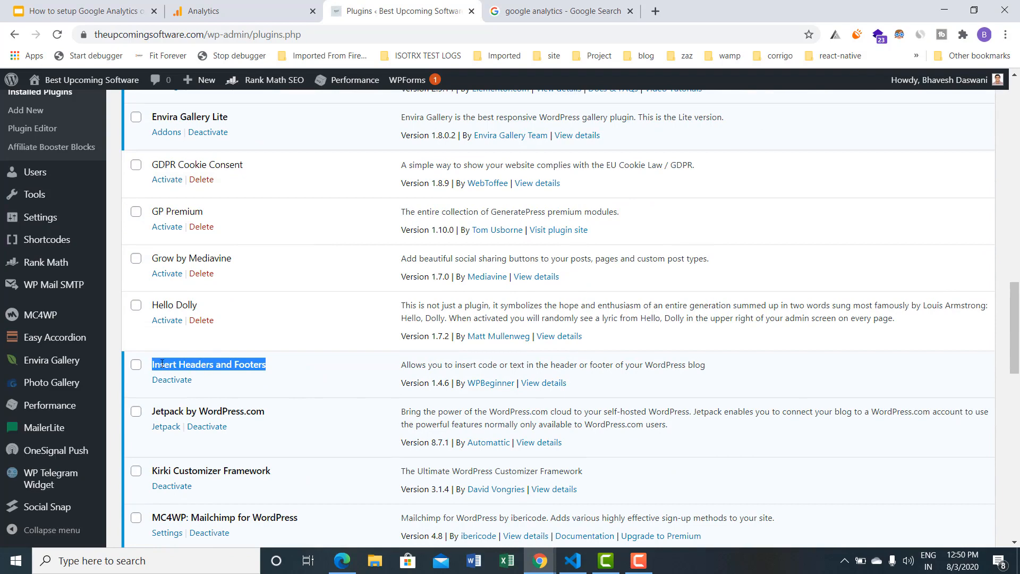
scroll(31, 345, down, 4)
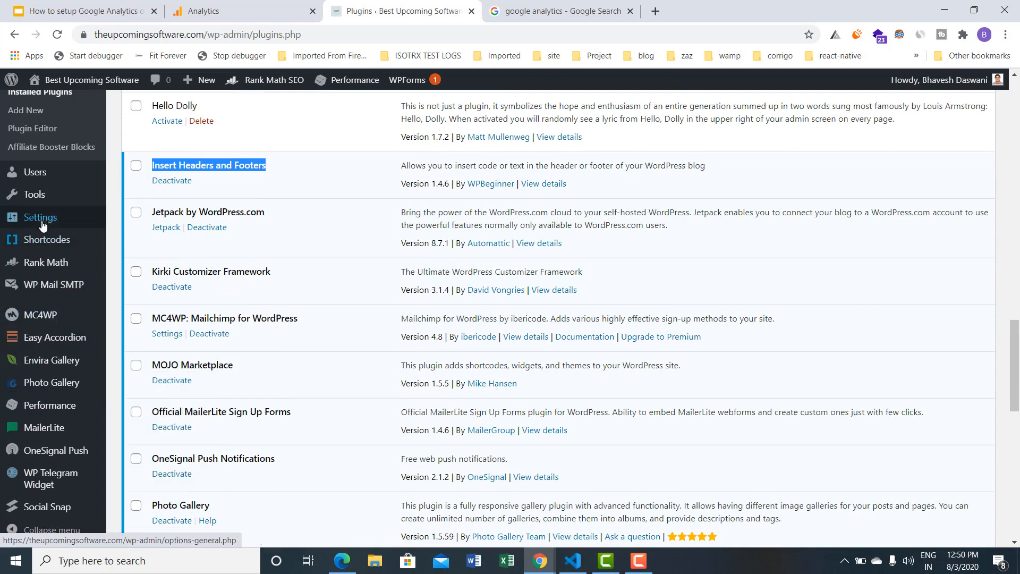
Open the Insert Headers and Footers settings and place the cursor above the existing script in Scripts in Header.
mouse_move(42, 225)
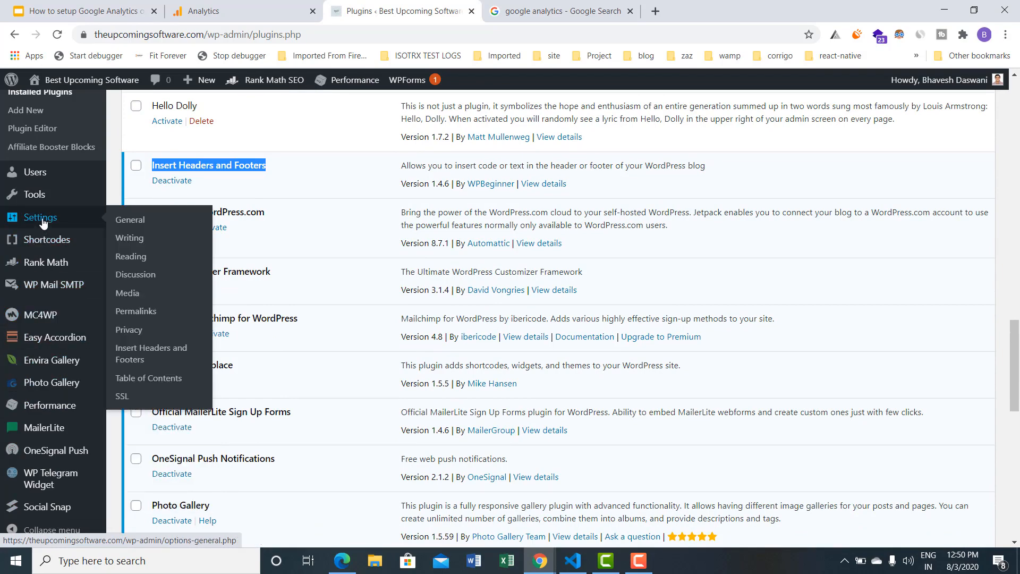
click(155, 359)
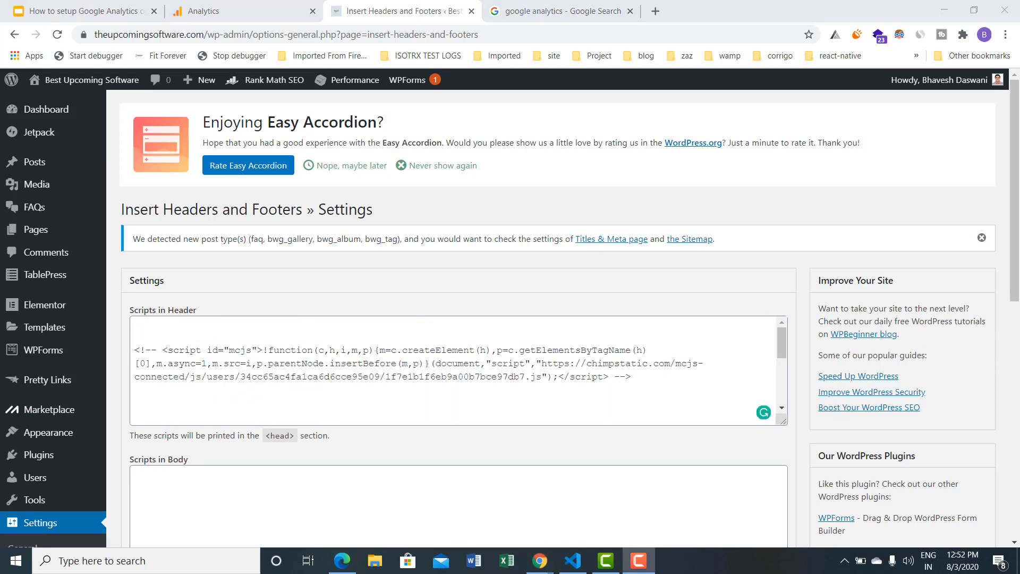
click(166, 336)
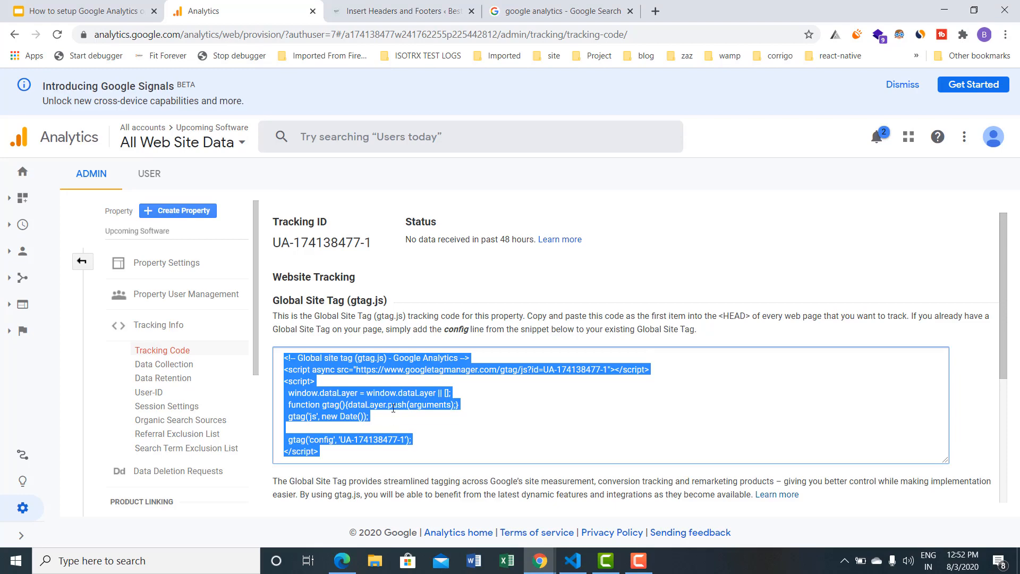
Copy the Global Site Tag snippet from Google Analytics and paste it above the existing script in WordPress's Scripts in Header.
right_click(343, 408)
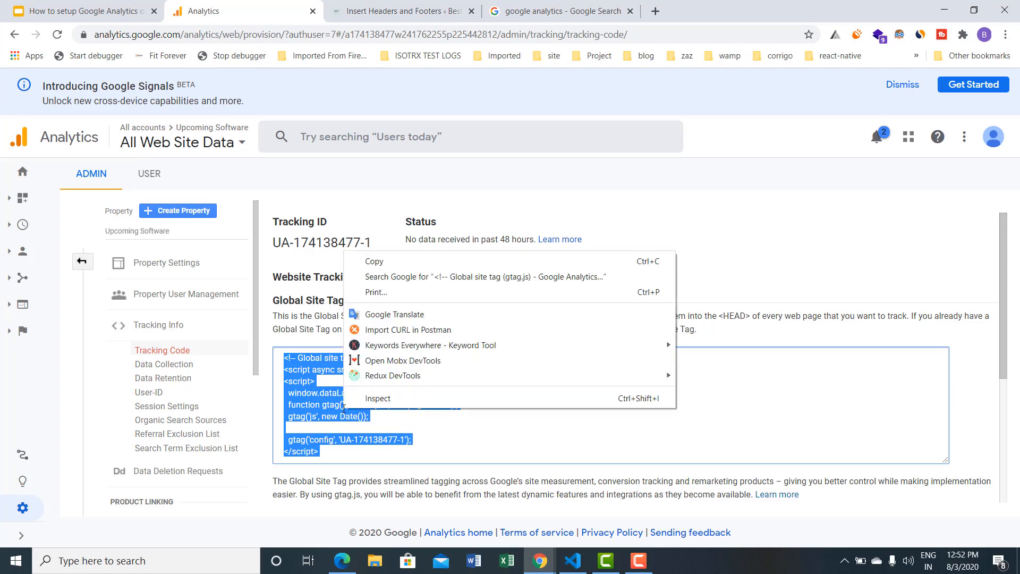
click(389, 262)
click(366, 11)
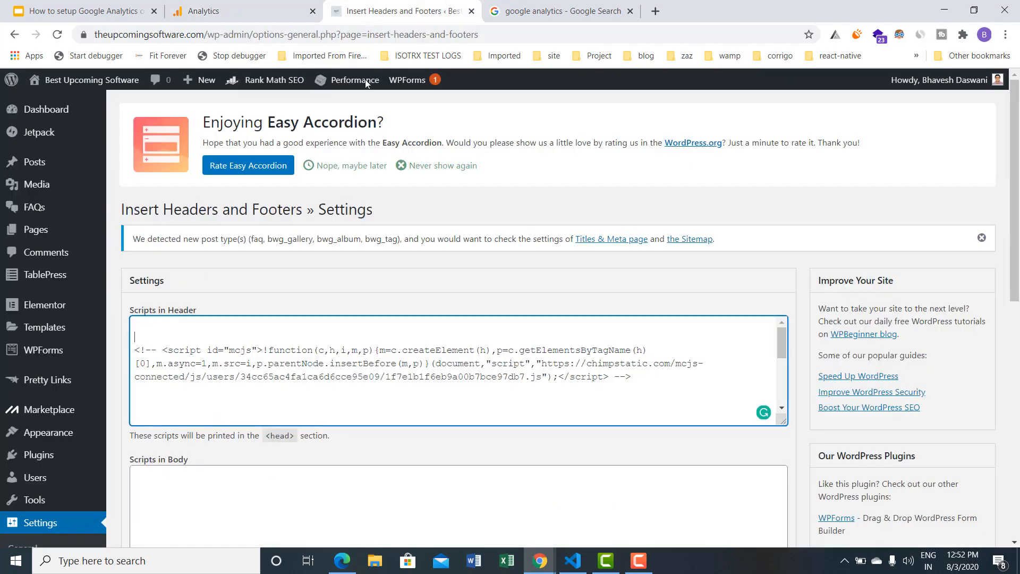
right_click(173, 332)
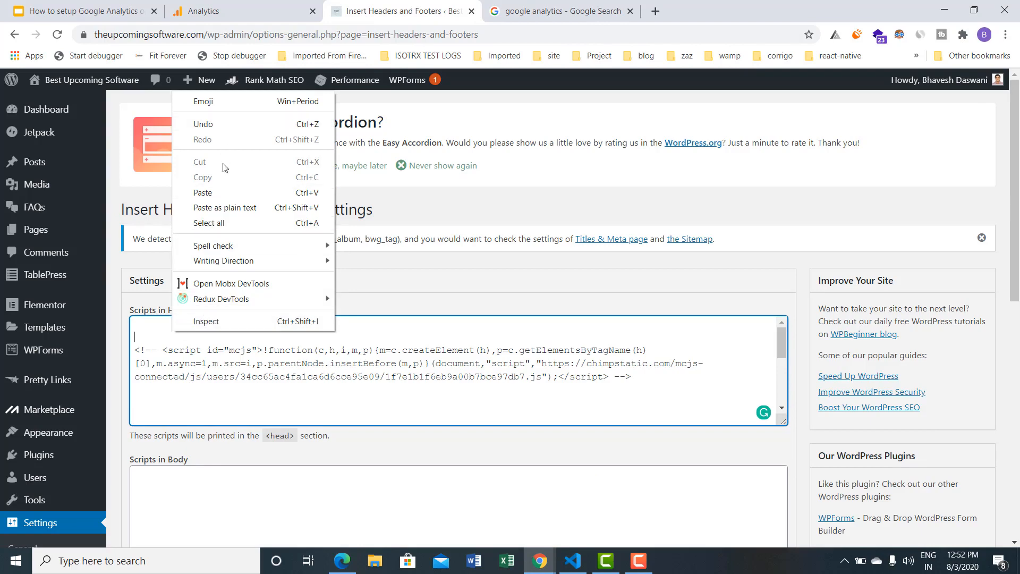
click(220, 192)
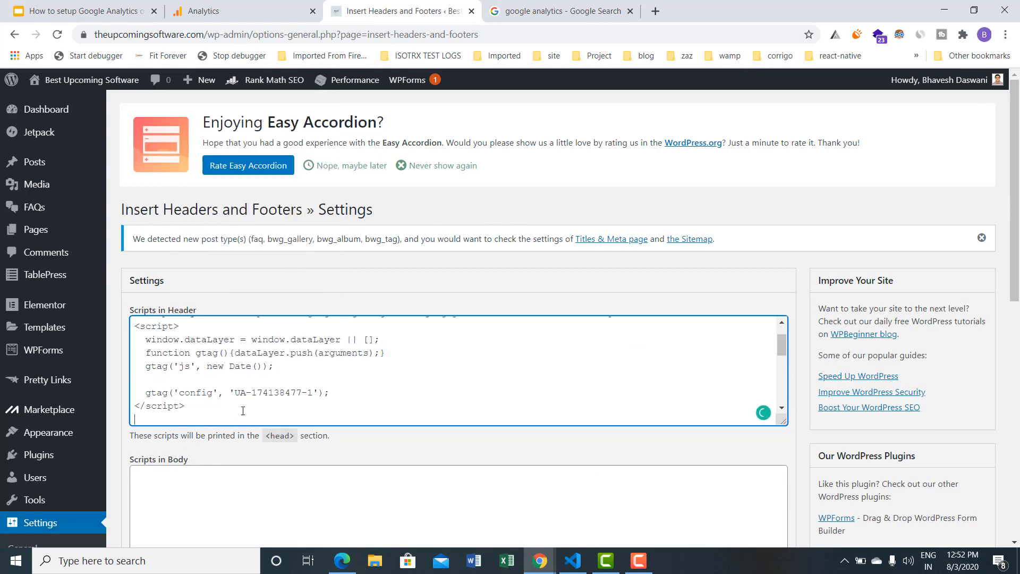
Save the Insert Headers and Footers settings and check that the save went through.
scroll(262, 391, down, 10)
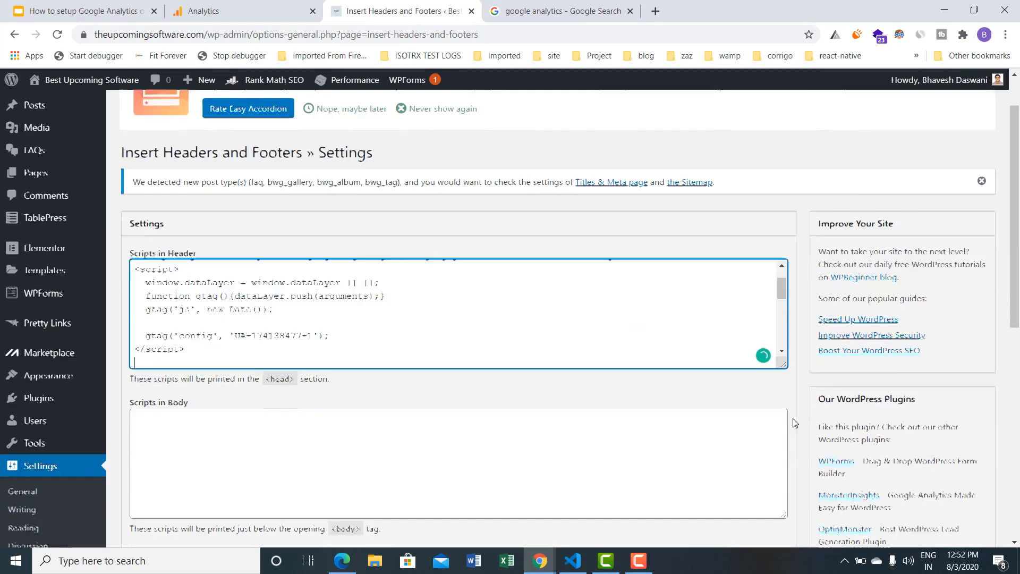
click(147, 253)
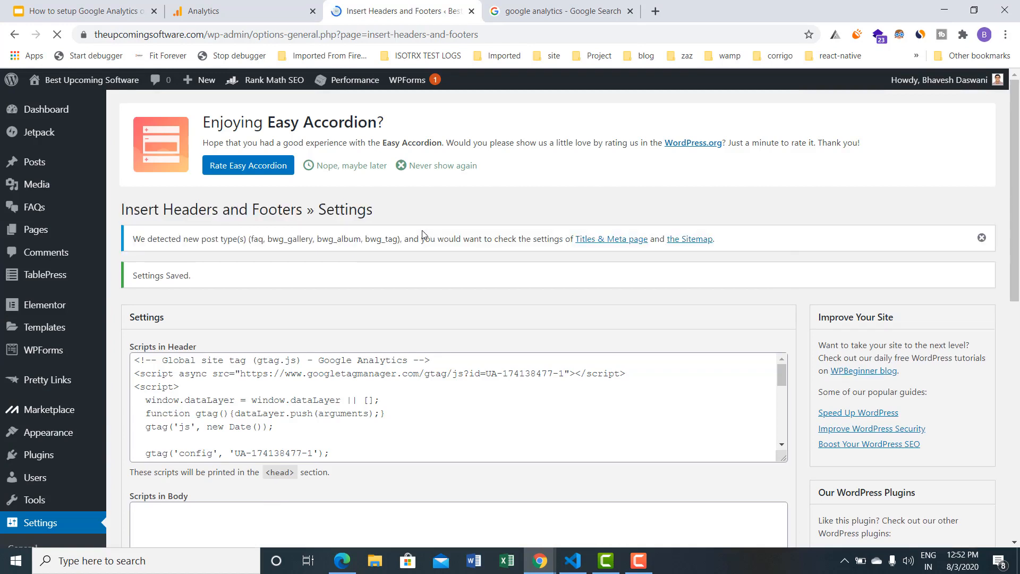
drag(192, 276, 133, 276)
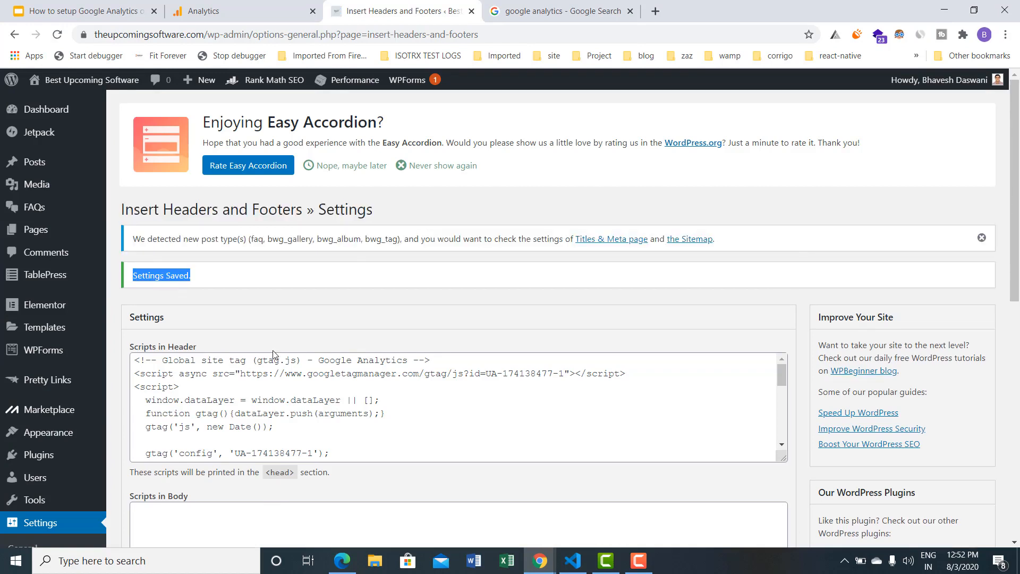
Return to Google Analytics and open the Home overview of the Upcoming Software property.
key(ctrl+shift+Tab)
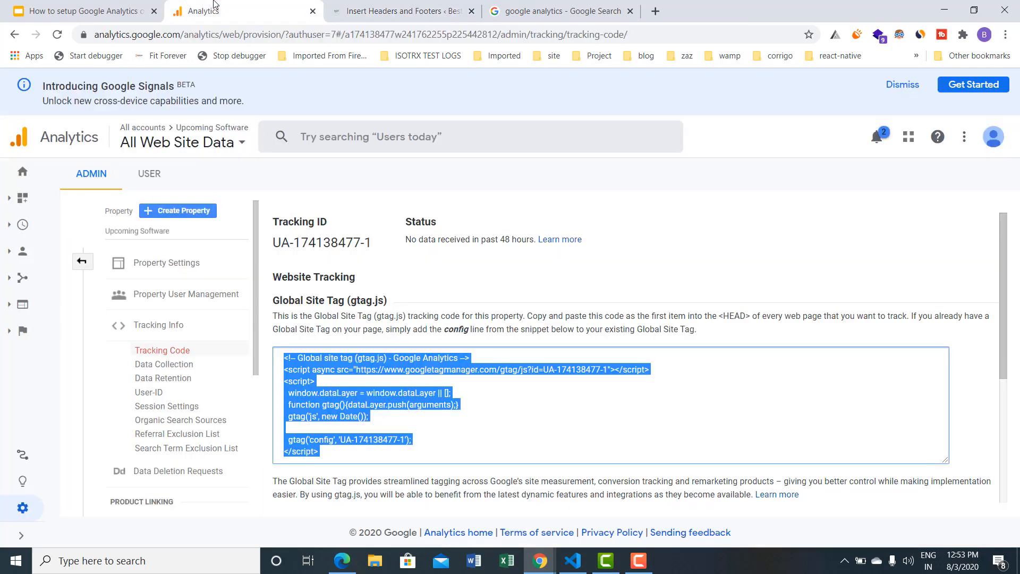
scroll(635, 245, down, 4)
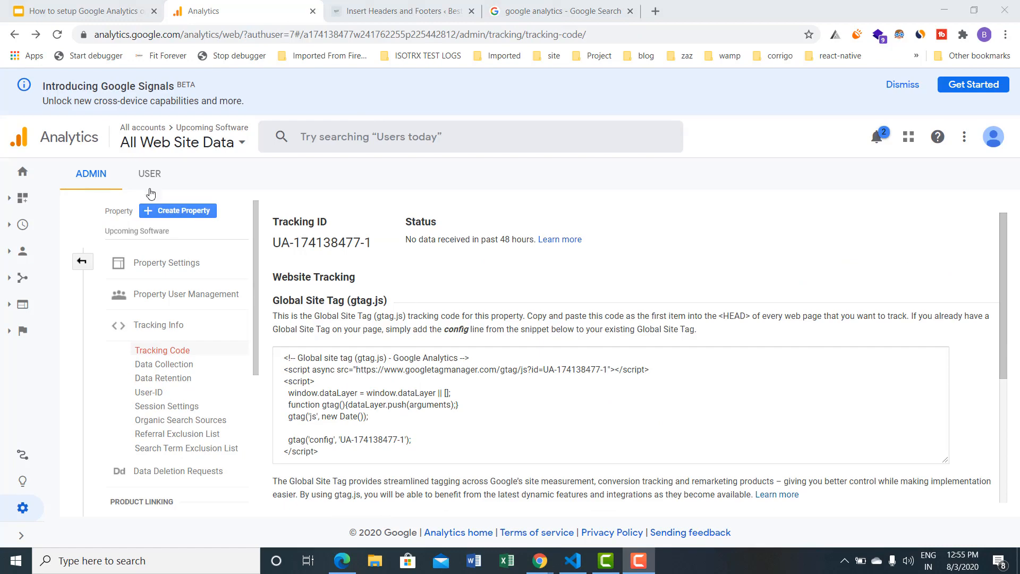
click(22, 181)
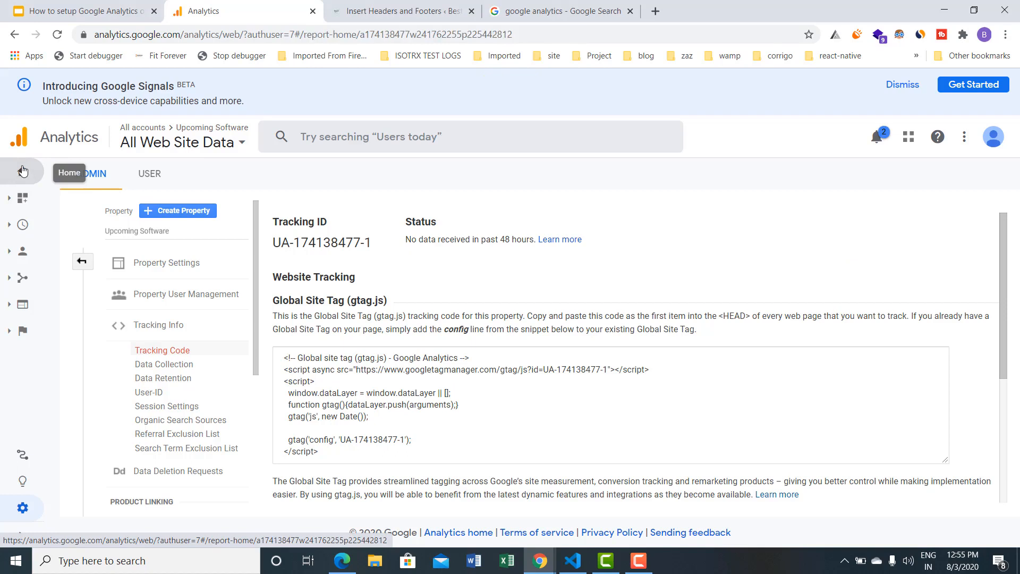
click(23, 171)
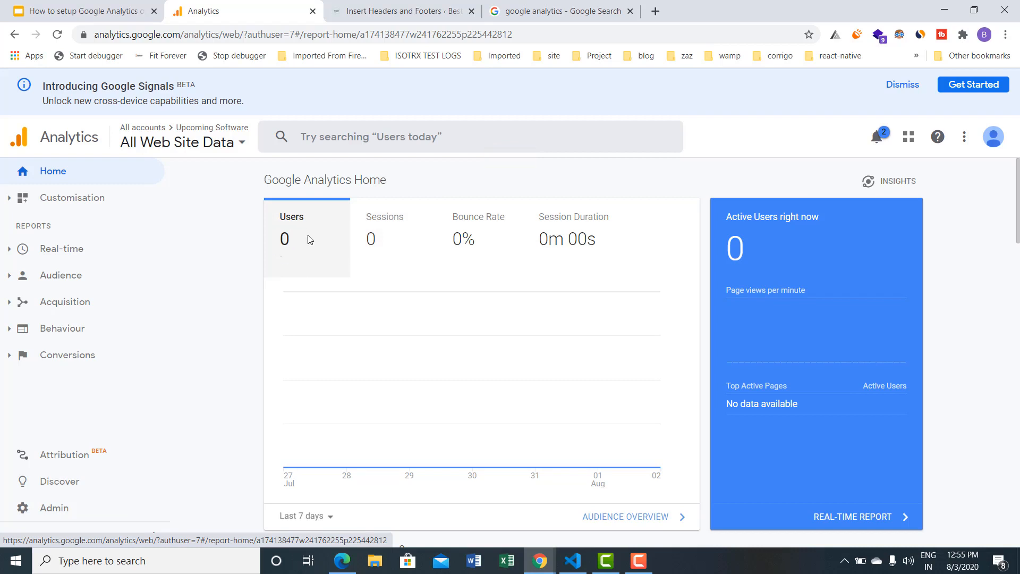
Examine the Users, Sessions, Bounce Rate and Session Duration metrics and the active users card on Google Analytics Home.
click(376, 237)
click(465, 236)
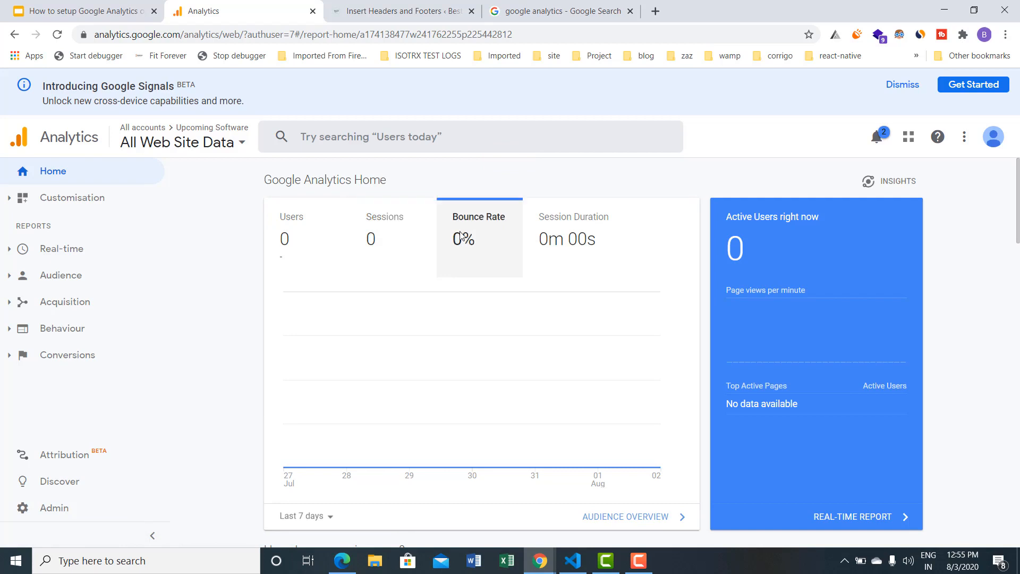
click(531, 235)
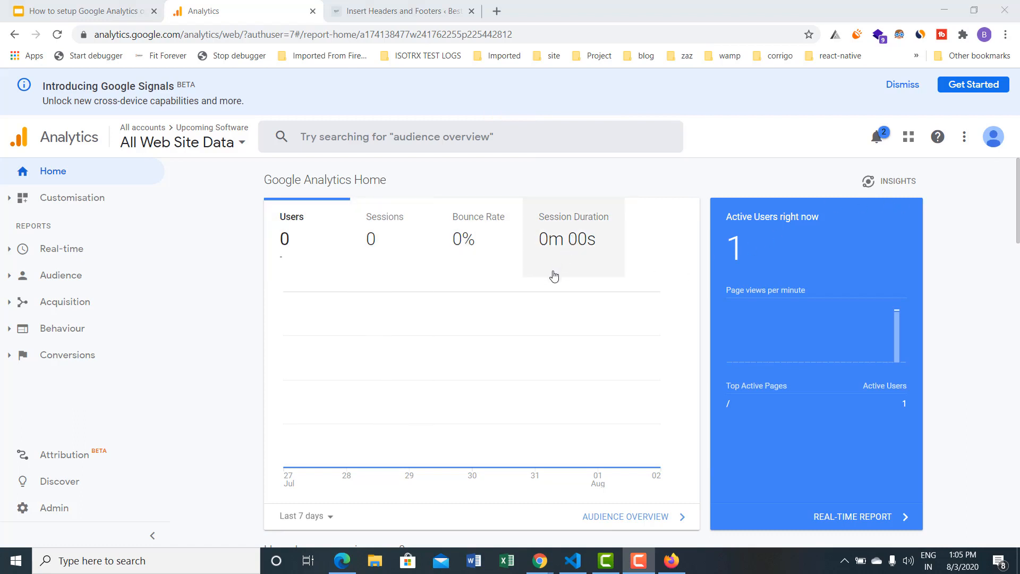
mouse_move(550, 367)
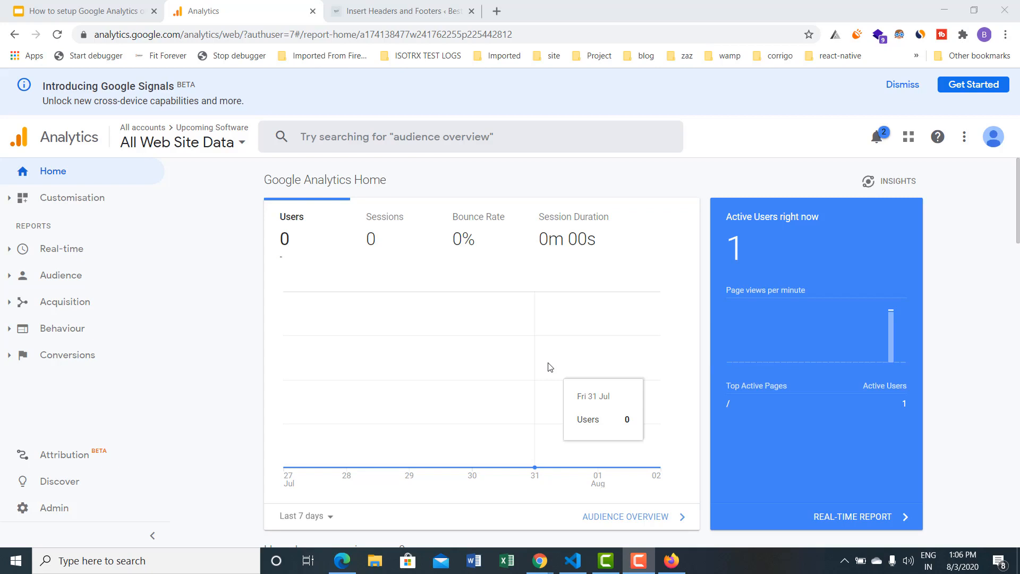
click(389, 241)
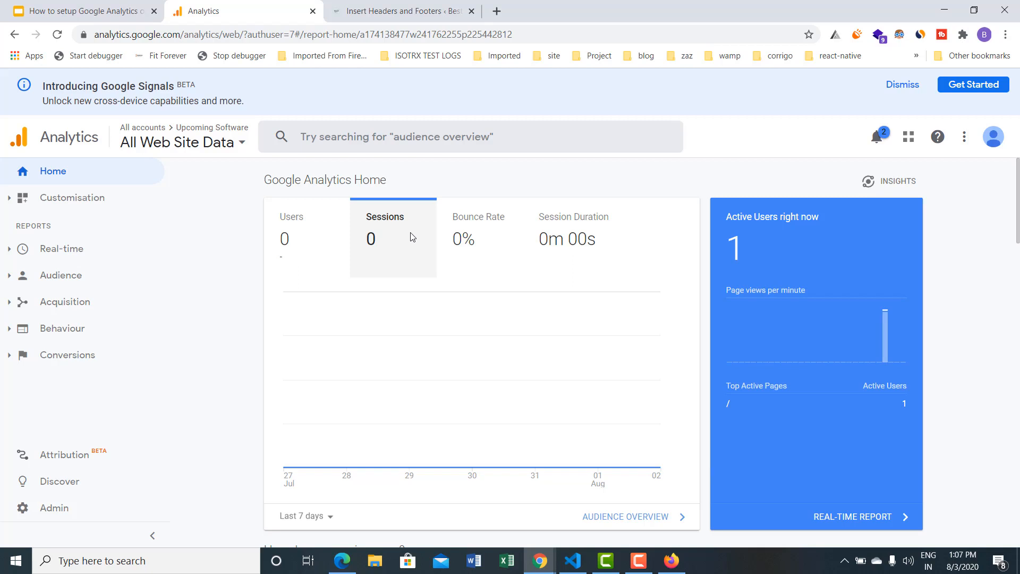
click(285, 236)
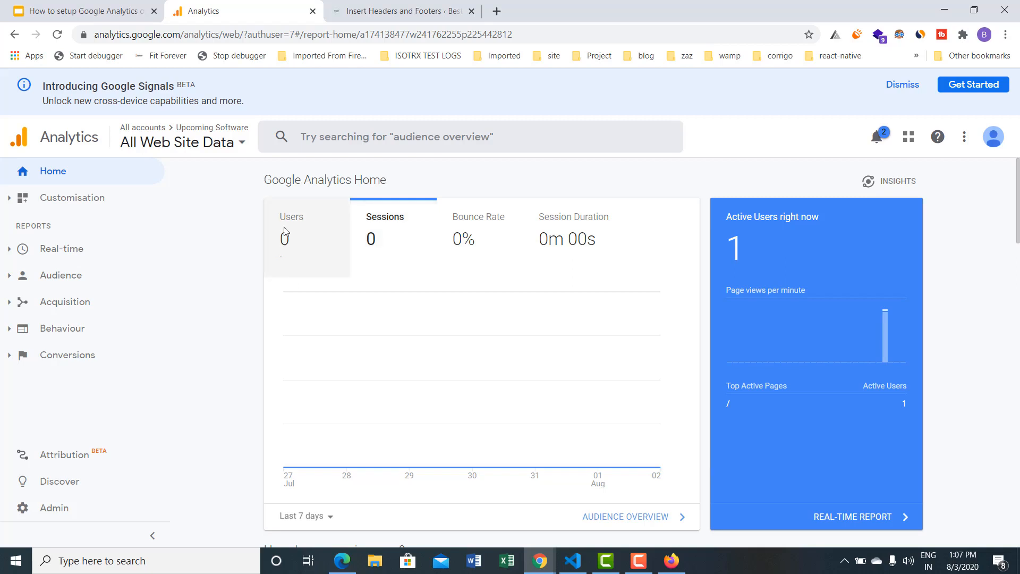
click(370, 244)
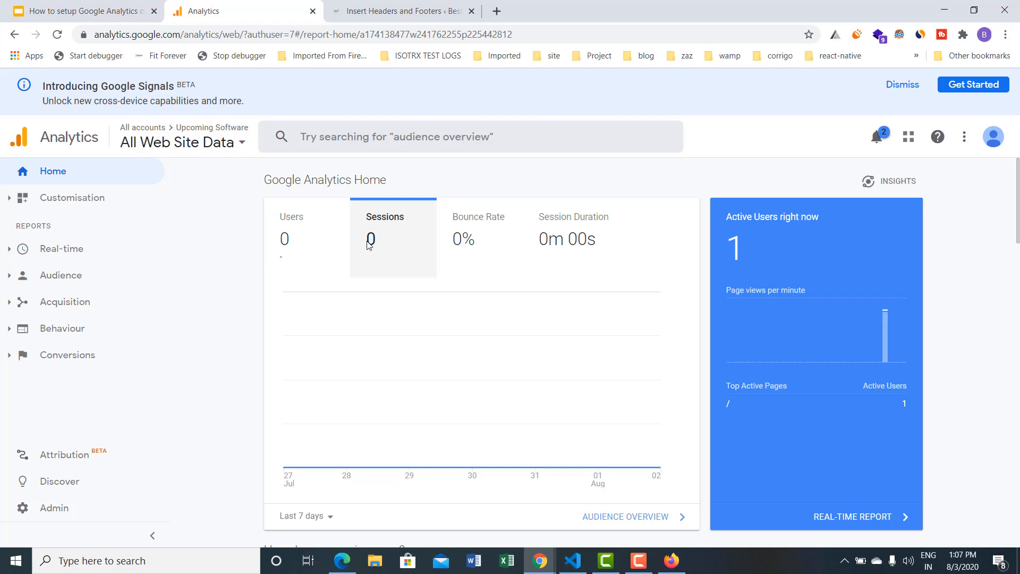
click(494, 223)
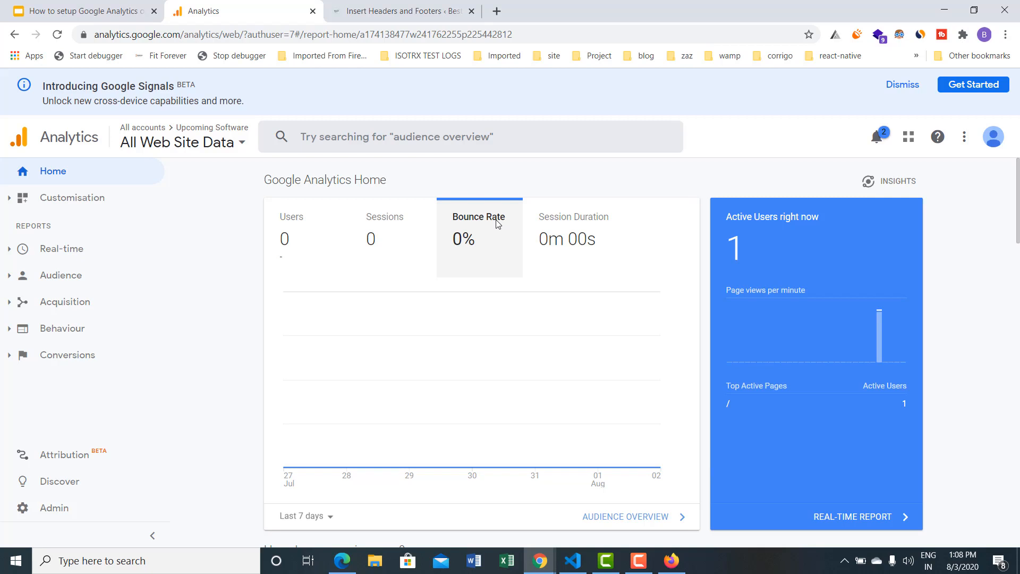
click(592, 223)
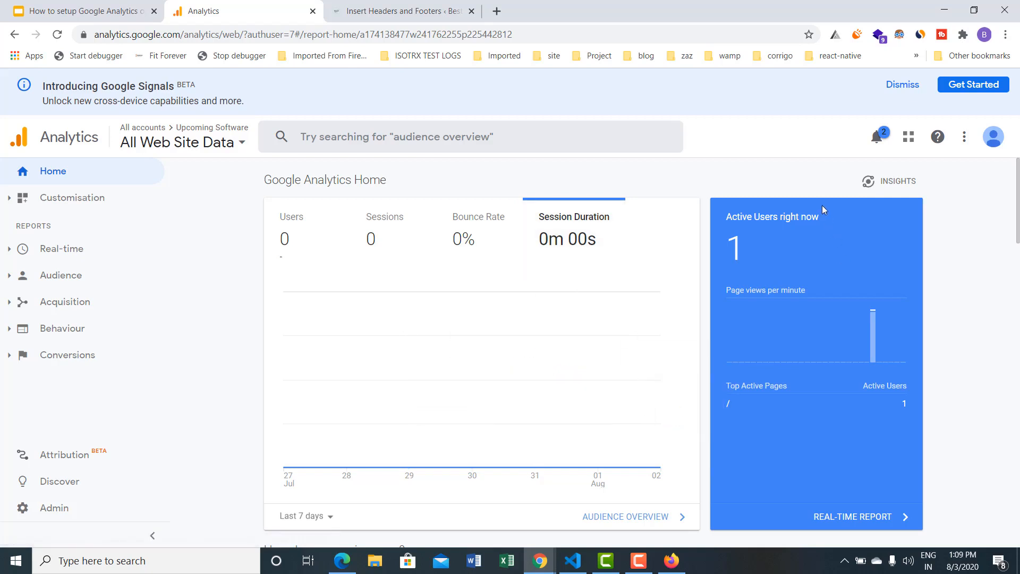
drag(722, 218, 834, 214)
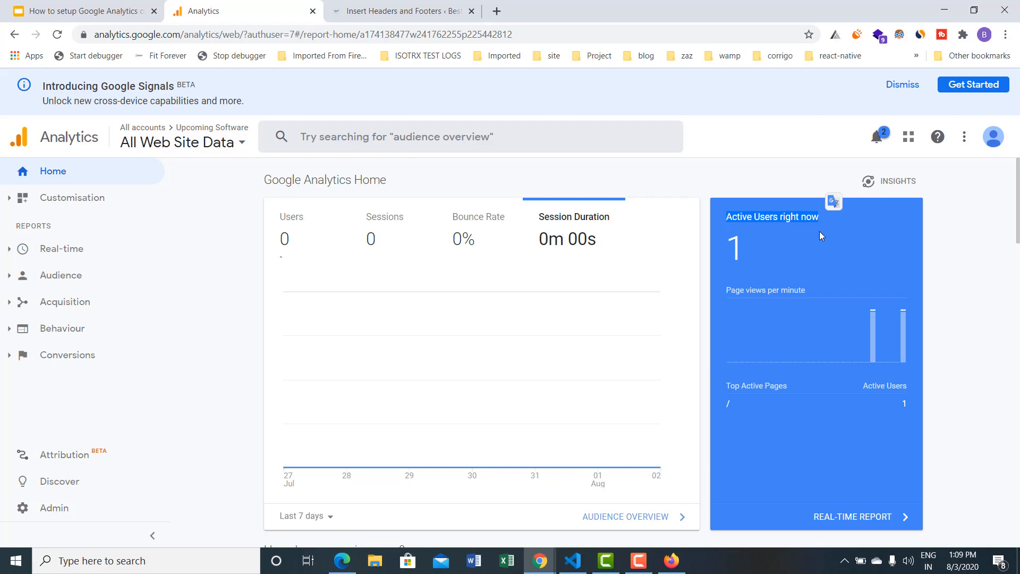
Switch to the live Upcoming Software website in Firefox, accept its subscription offer and answer the browser's notification permission request.
click(672, 561)
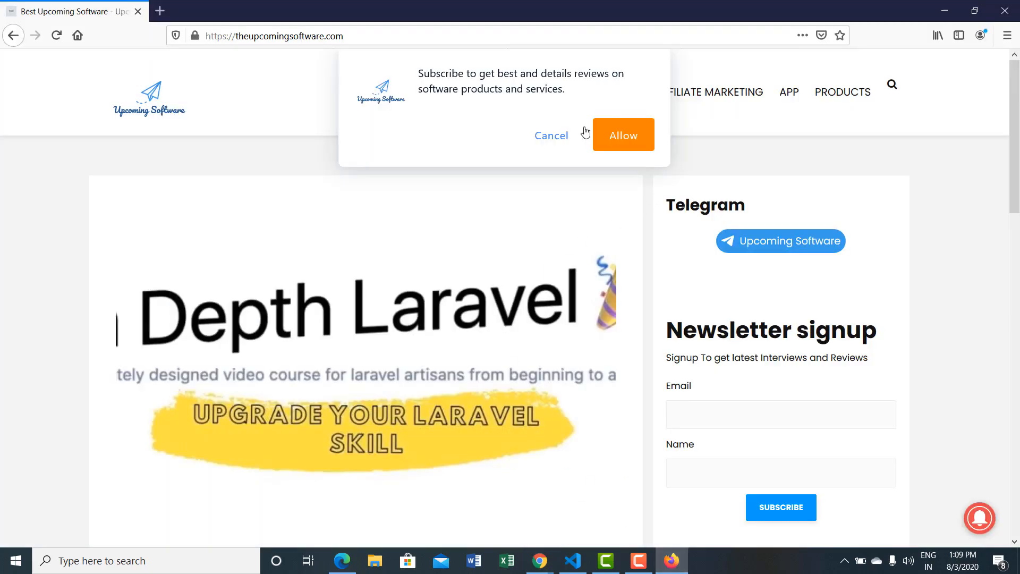
click(620, 141)
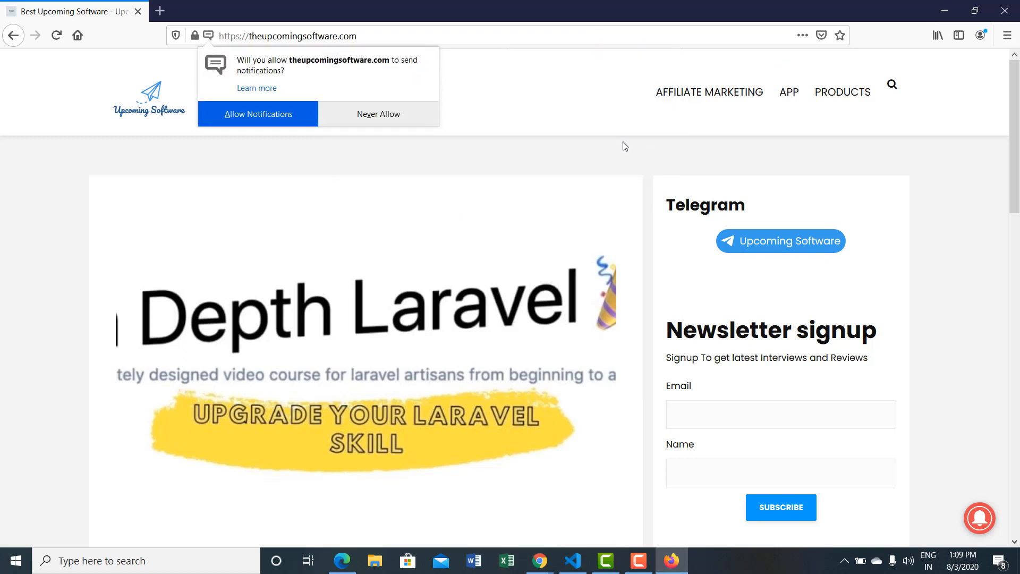
click(383, 126)
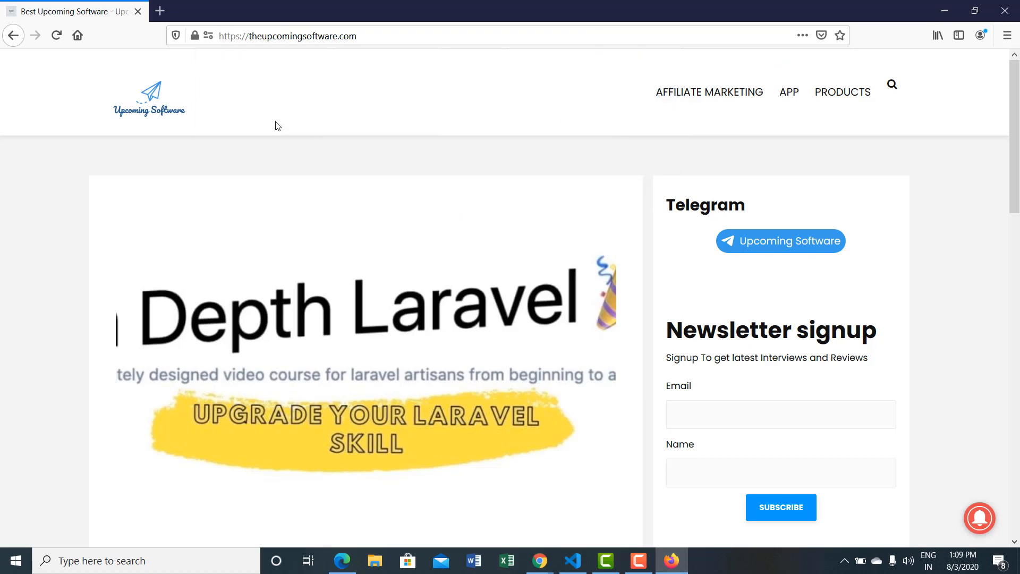
Open the Best Laravel Course for Beginner article on the live website and skim through it.
click(315, 283)
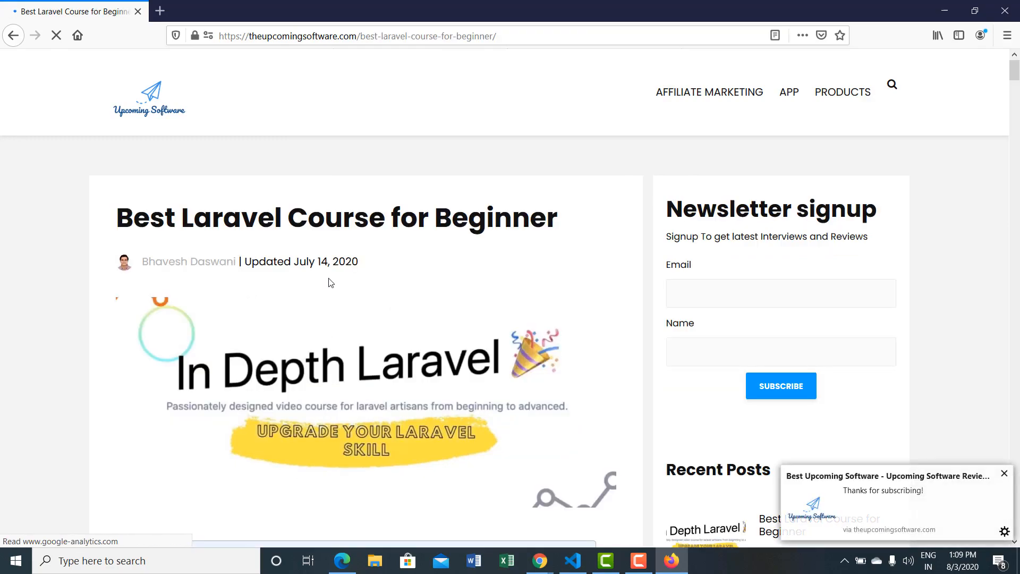
scroll(327, 284, down, 15)
scroll(328, 282, up, 15)
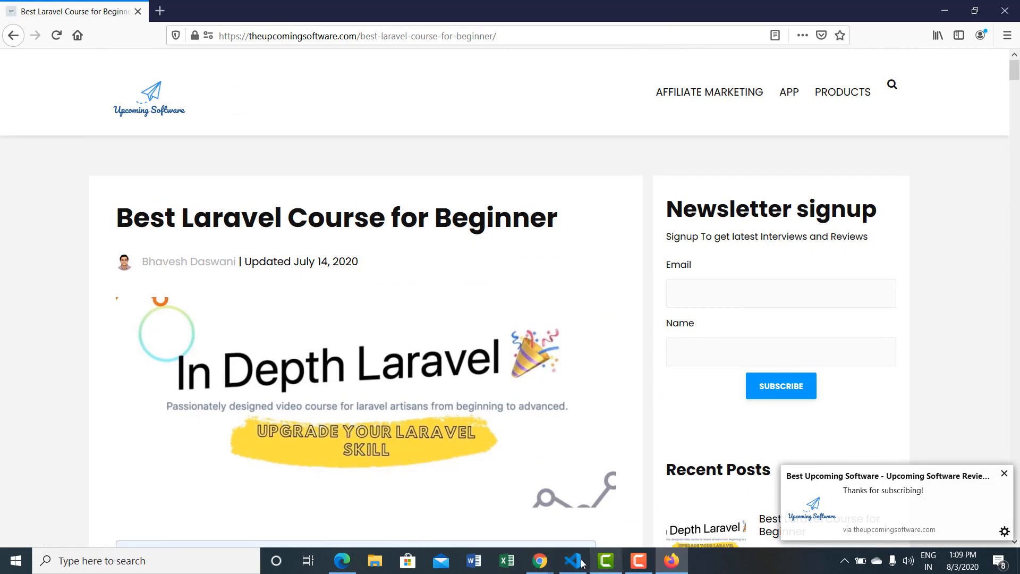
Switch to Google Analytics and examine the active users card, including page views per minute and the top active page.
mouse_move(545, 561)
click(662, 535)
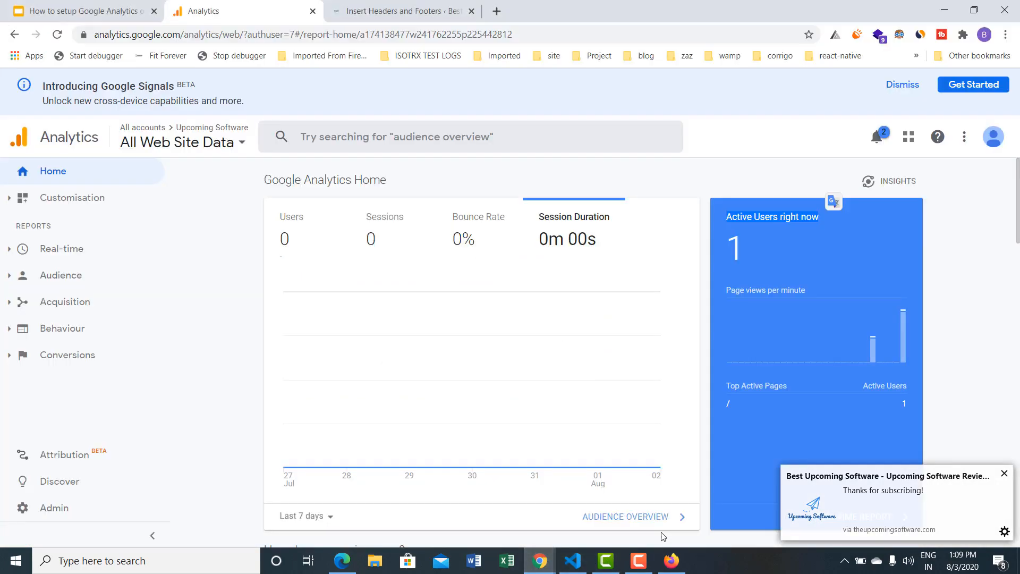
scroll(673, 436, down, 3)
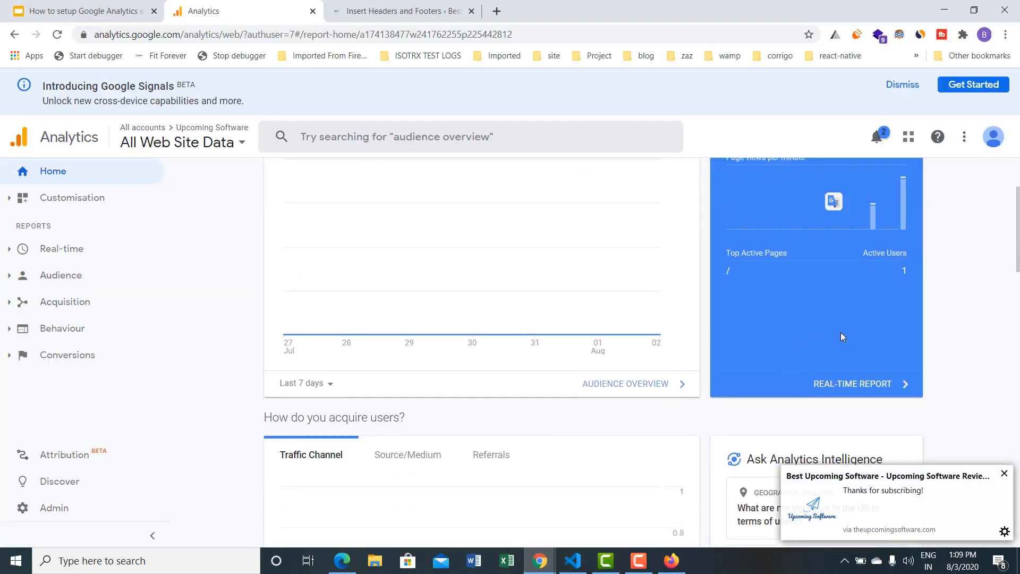
scroll(841, 333, up, 1)
scroll(840, 332, down, 2)
scroll(841, 333, up, 1)
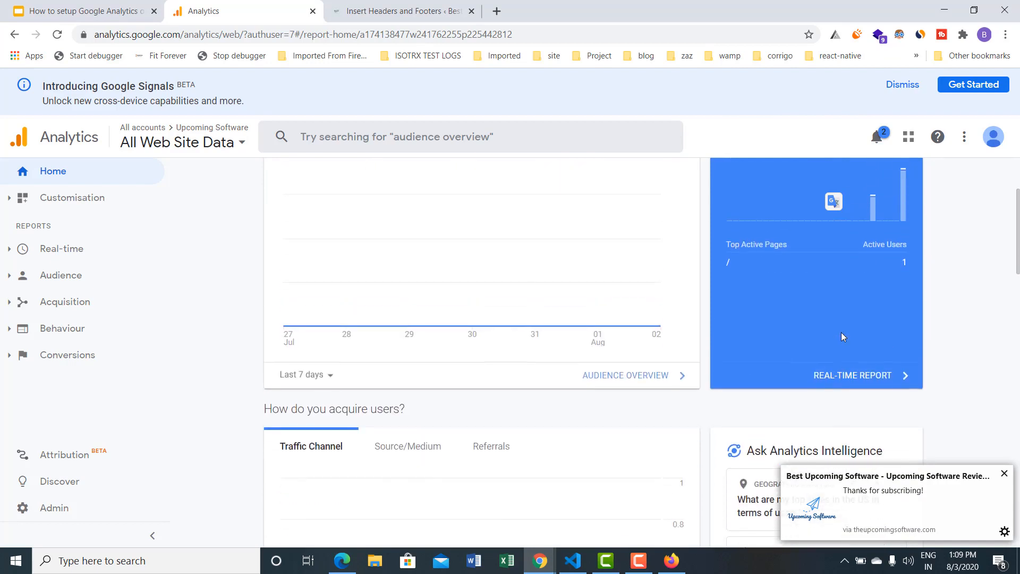
scroll(841, 333, up, 1)
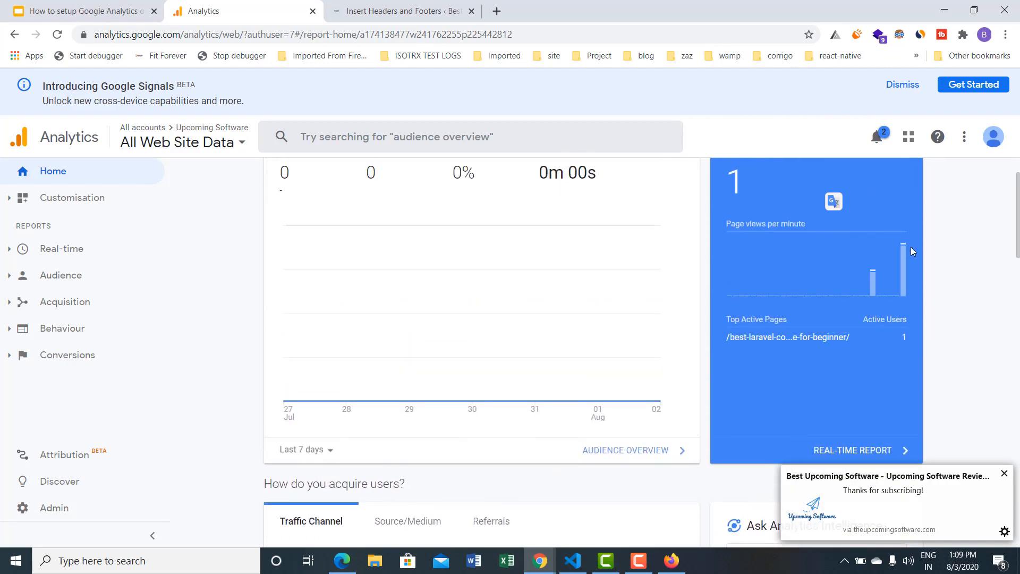
mouse_move(901, 250)
mouse_move(861, 279)
drag(726, 337, 849, 339)
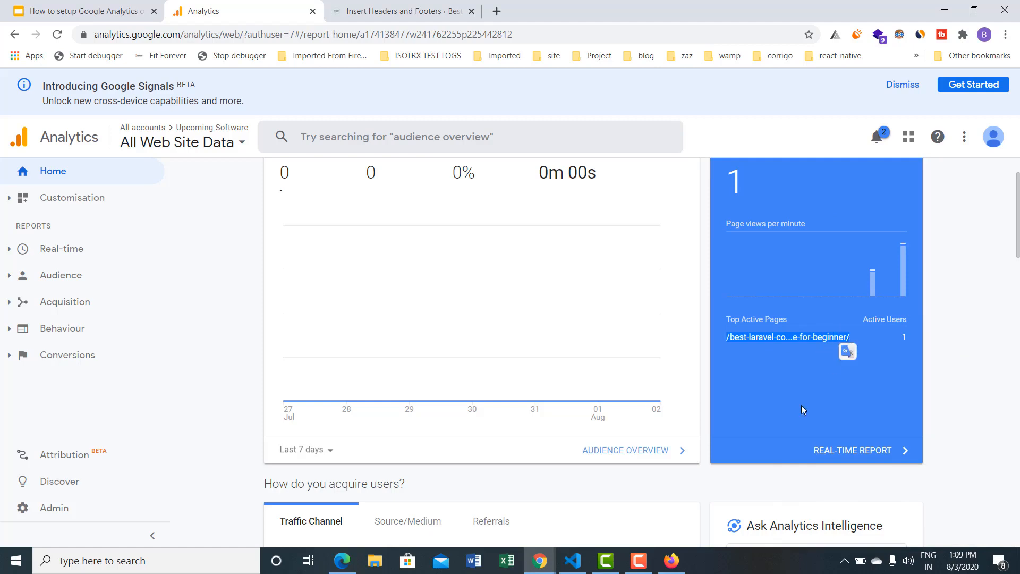
Compare the Laravel article's address in Firefox with the top active page listed in Google Analytics.
click(671, 561)
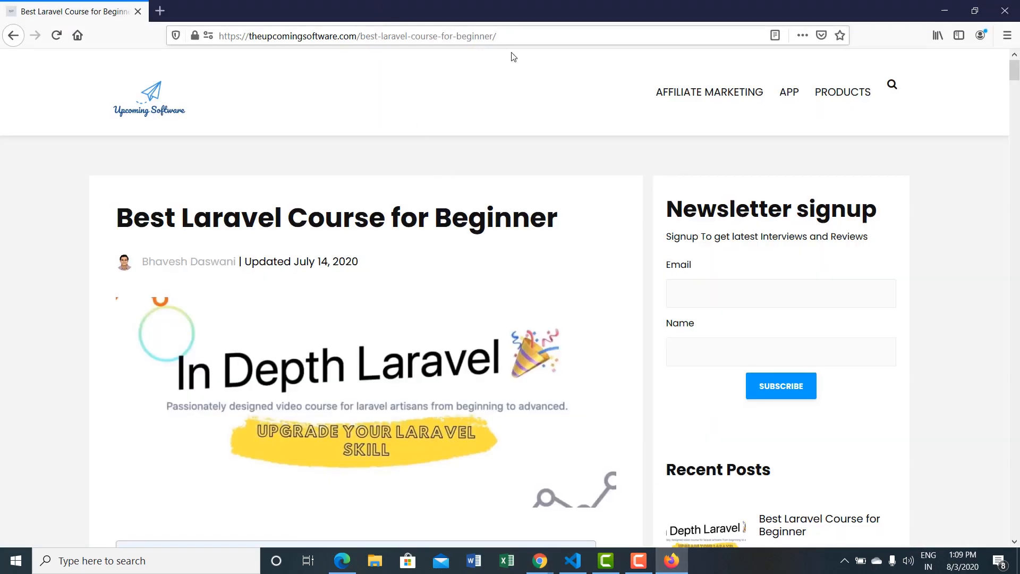
drag(514, 35, 181, 33)
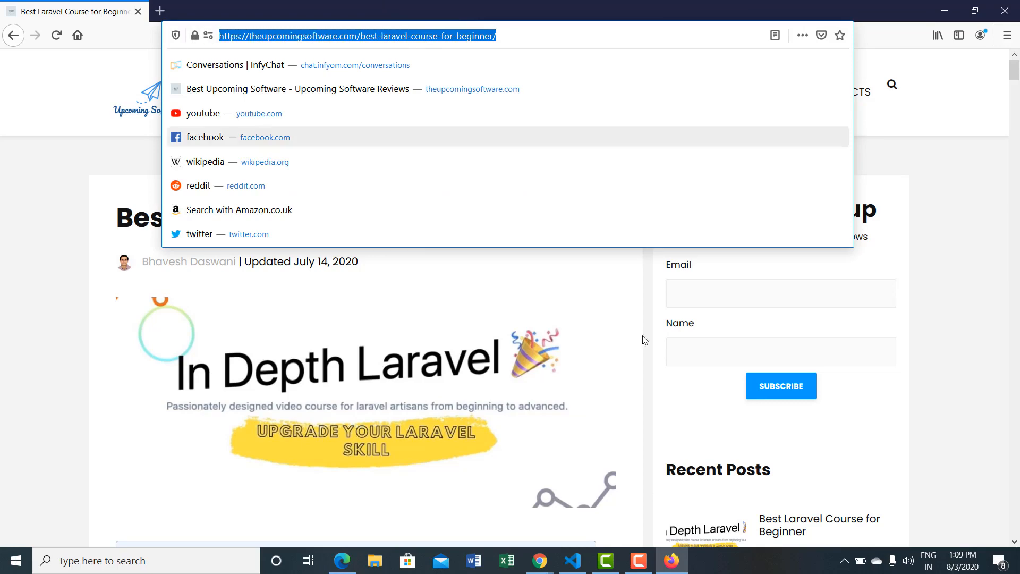
click(541, 560)
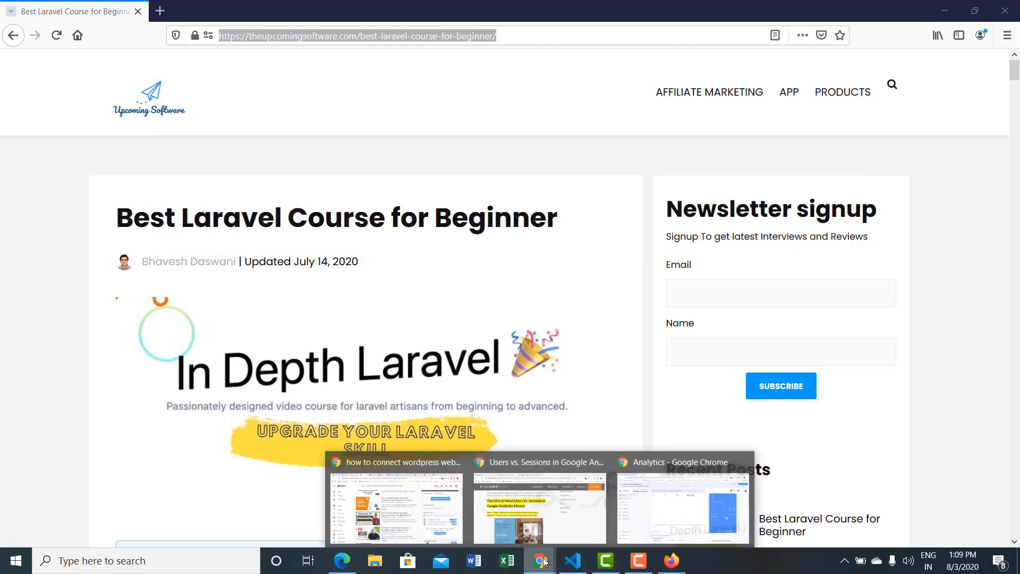
click(683, 508)
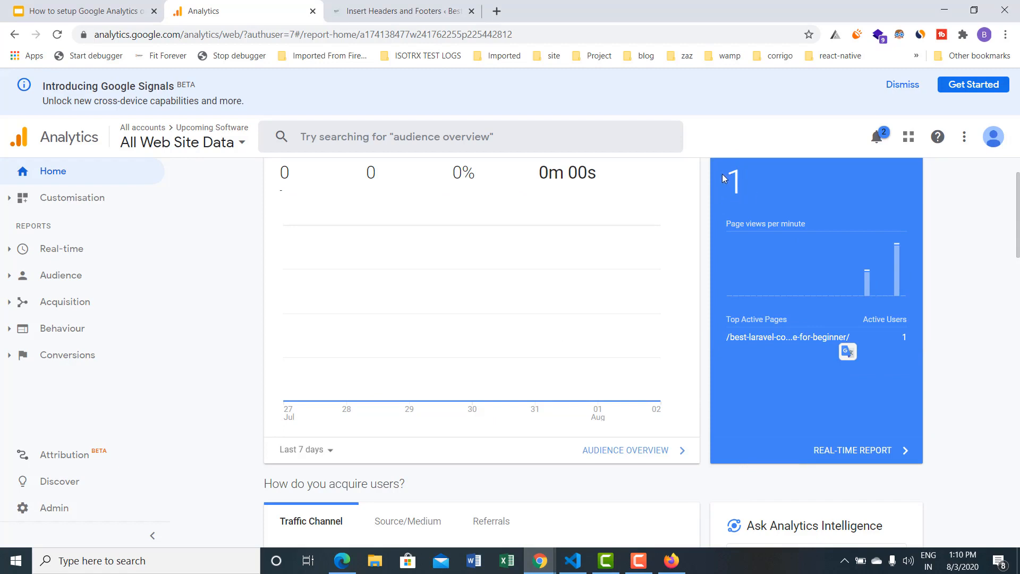
Open a private Firefox window and load theupcomingsoftware.com in it.
right_click(672, 561)
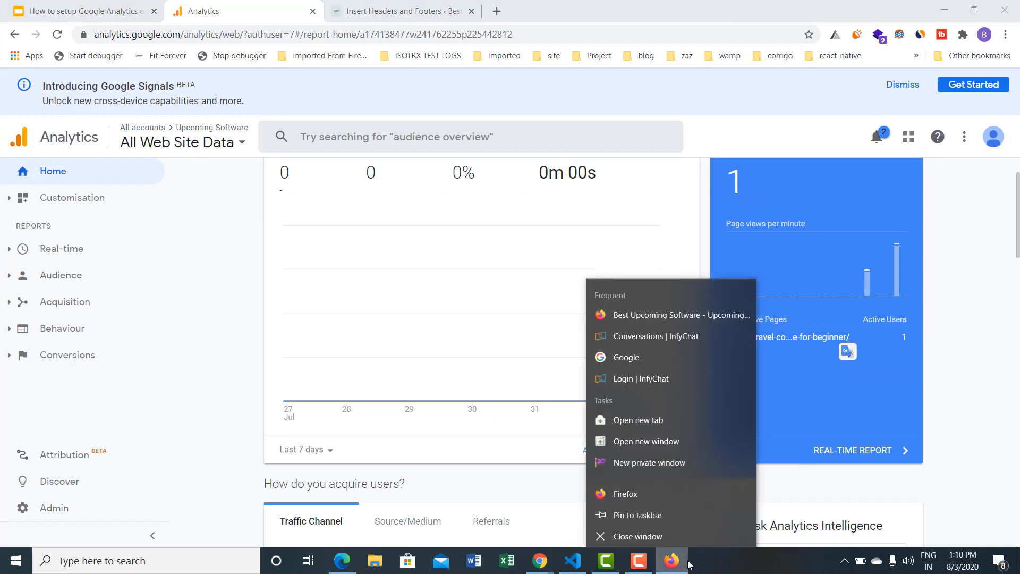
click(669, 458)
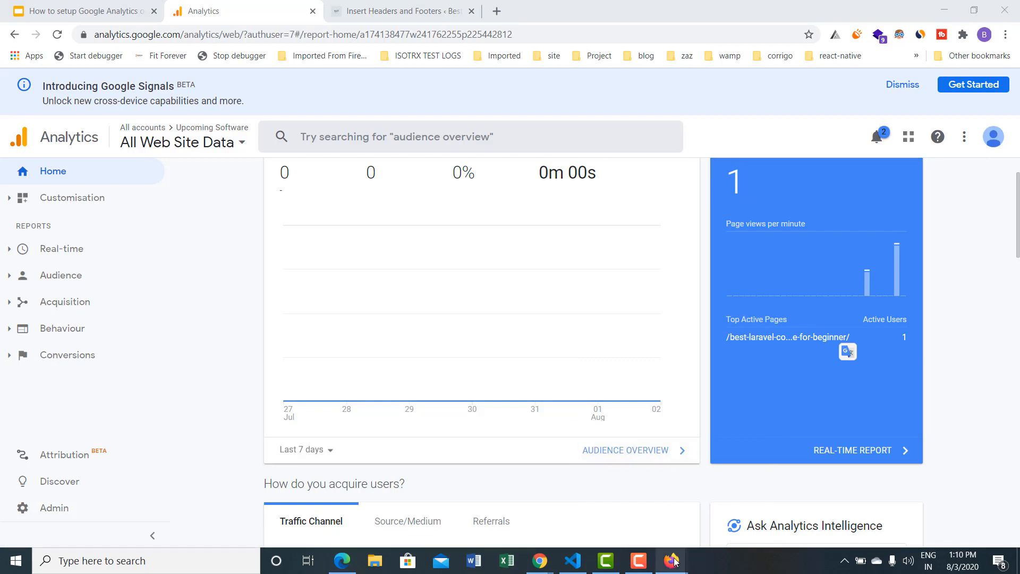
mouse_move(673, 561)
click(696, 520)
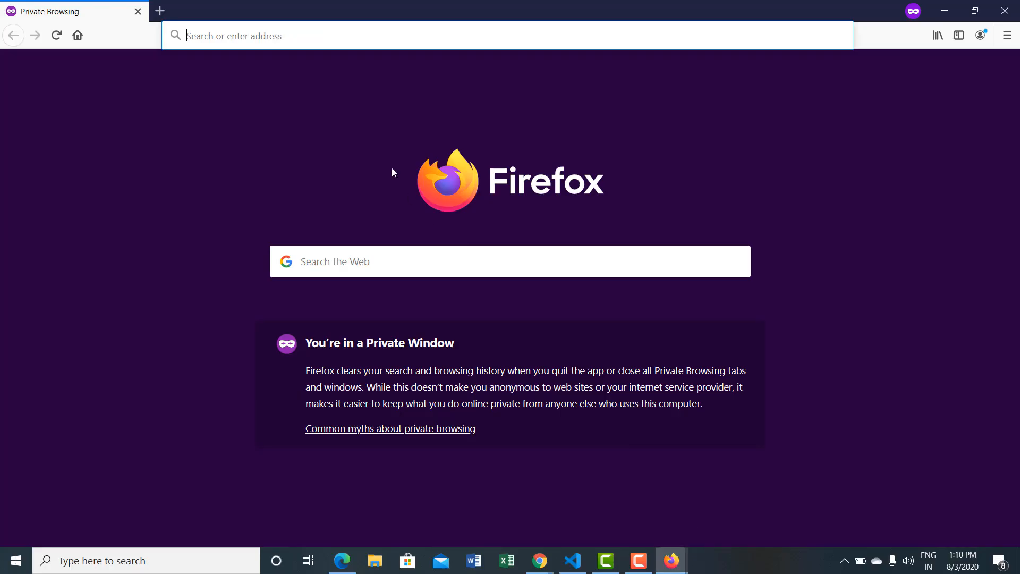
text(theupcomingsoftware.com/)
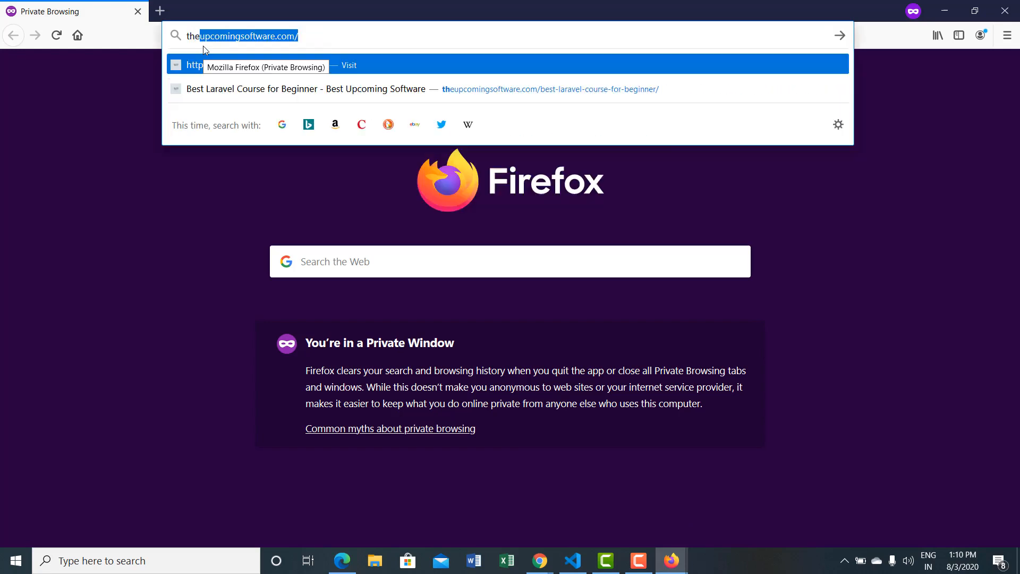
key(Return)
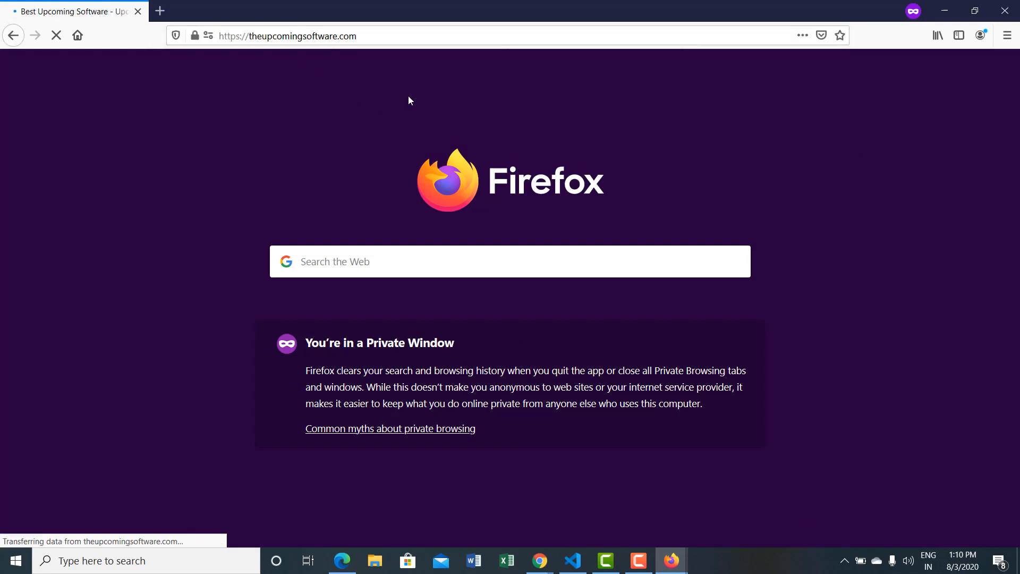
Open the InfyChat – Real Time with Laravel article from the website's home page in the private window.
scroll(450, 178, down, 5)
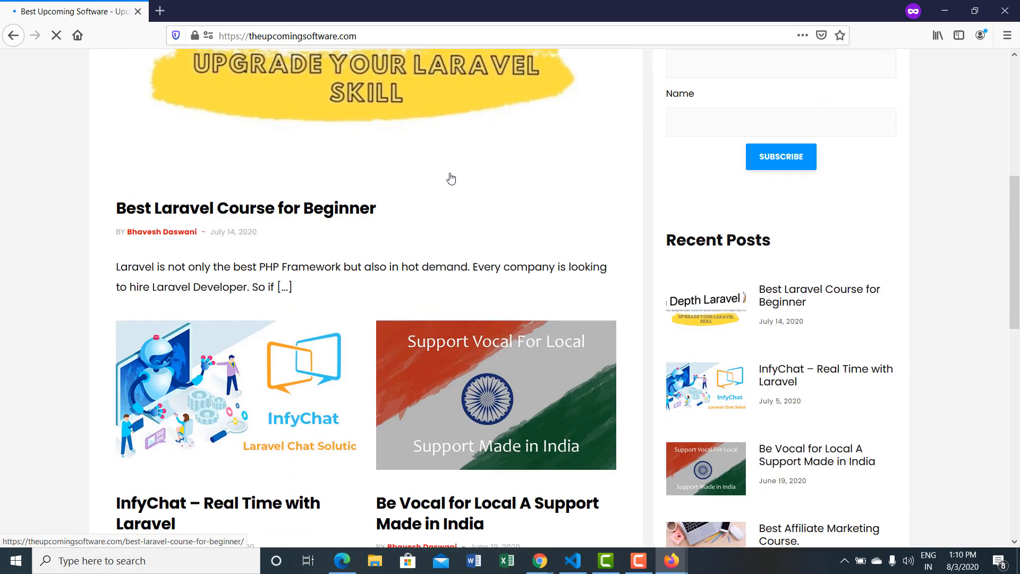
scroll(451, 178, down, 3)
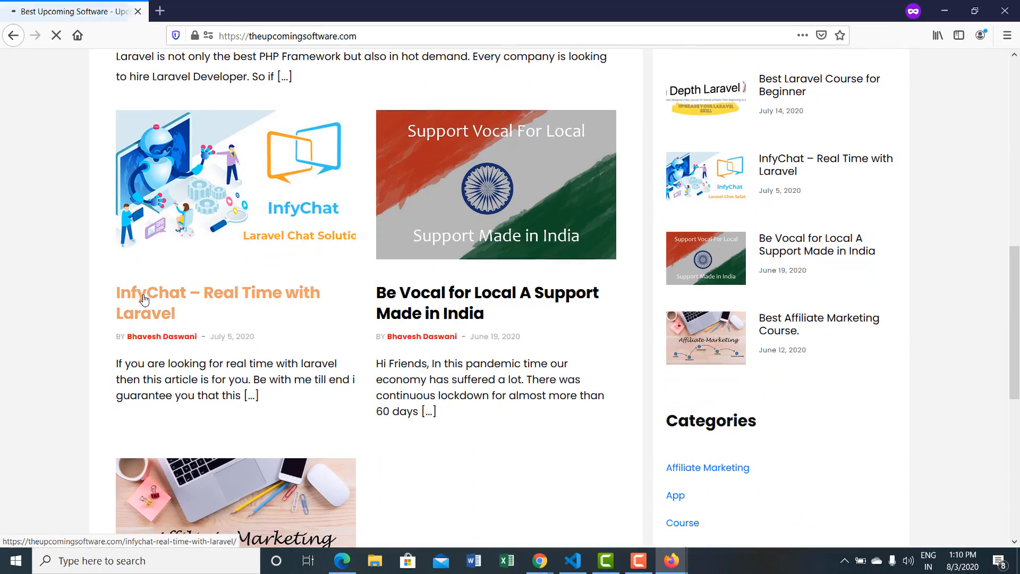
click(137, 293)
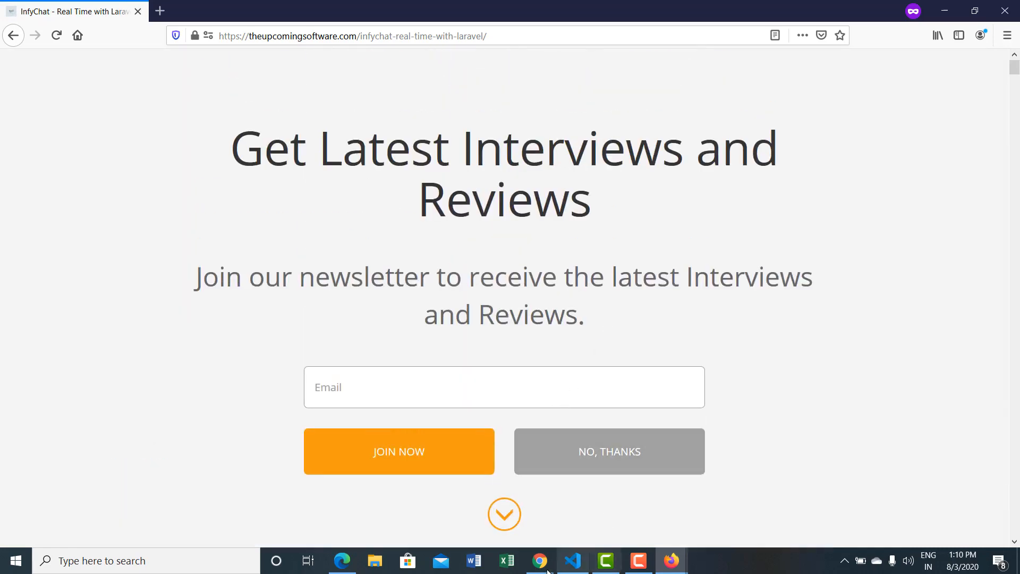
Return to Google Analytics, review the active users card and reload the Home overview to check for the private-window visit.
mouse_move(543, 568)
click(664, 519)
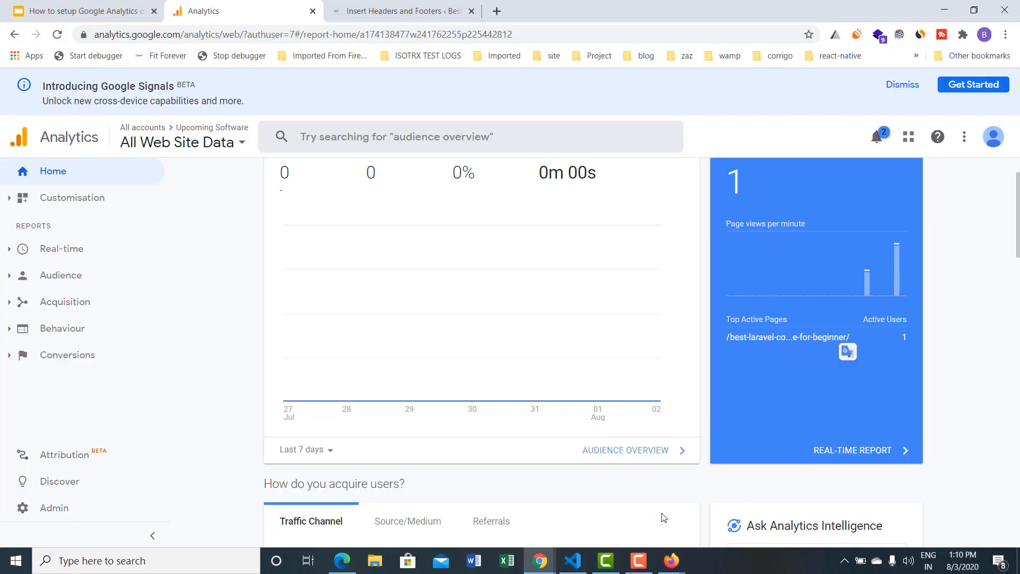
scroll(898, 382, down, 2)
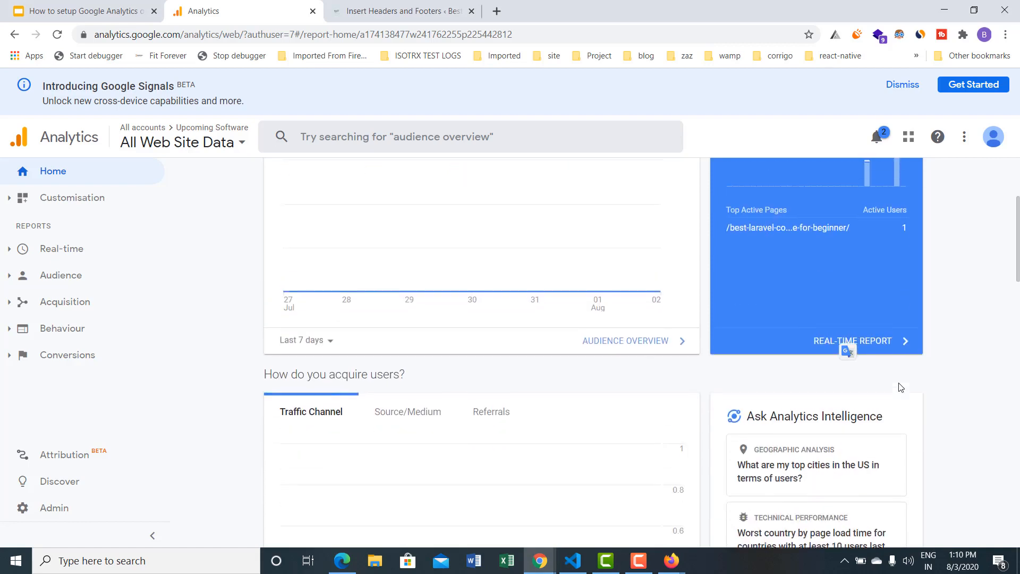
scroll(901, 386, up, 3)
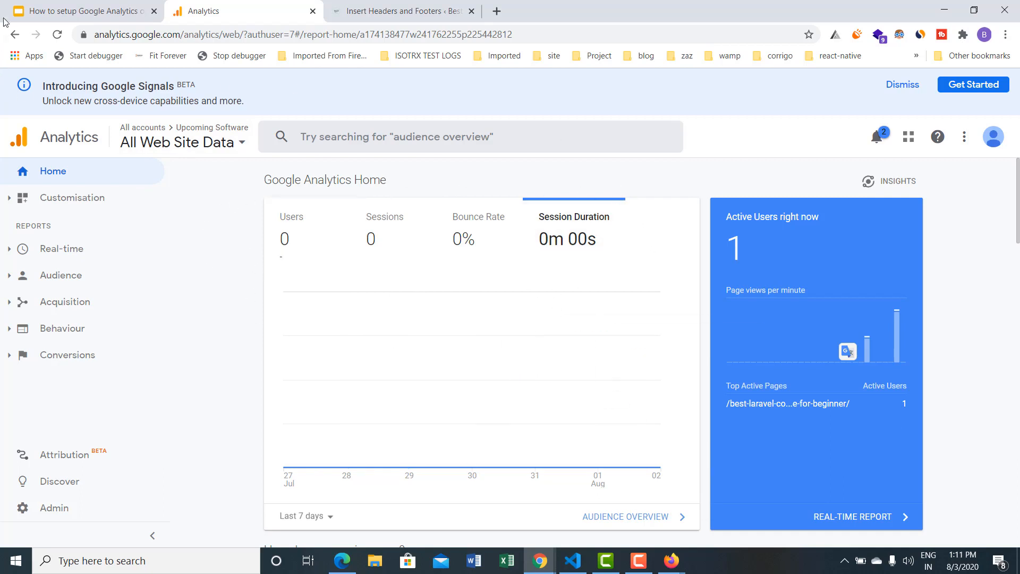
click(58, 35)
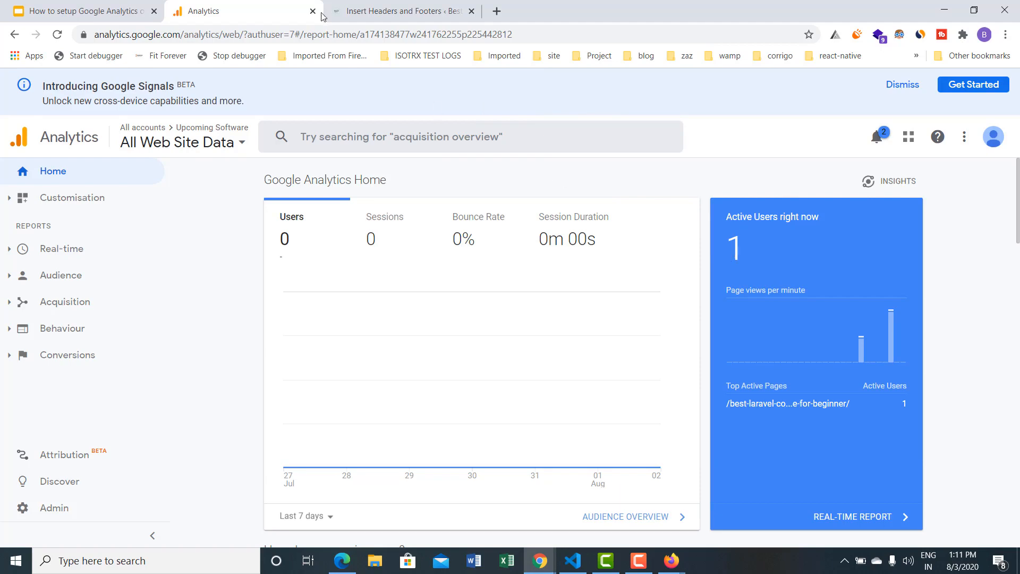
Go back to the Insert Headers and Footers settings in WordPress and highlight the plugin's name in the page heading.
click(364, 6)
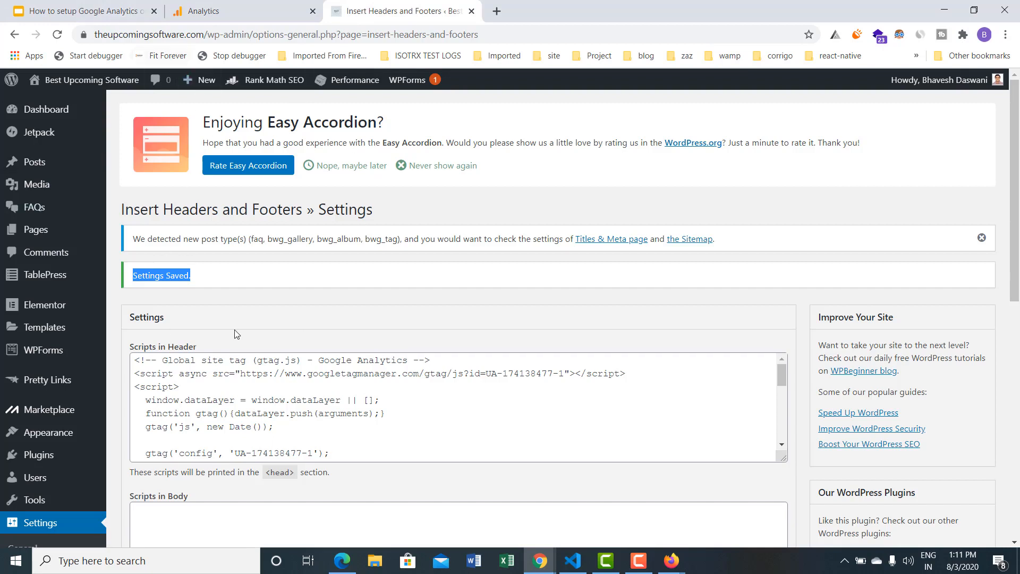
drag(120, 209, 308, 212)
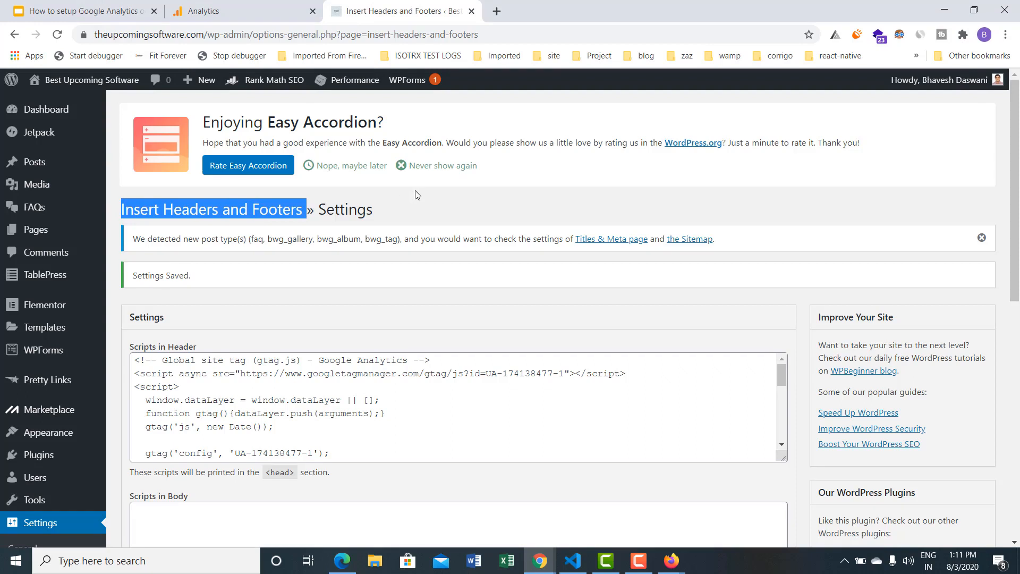